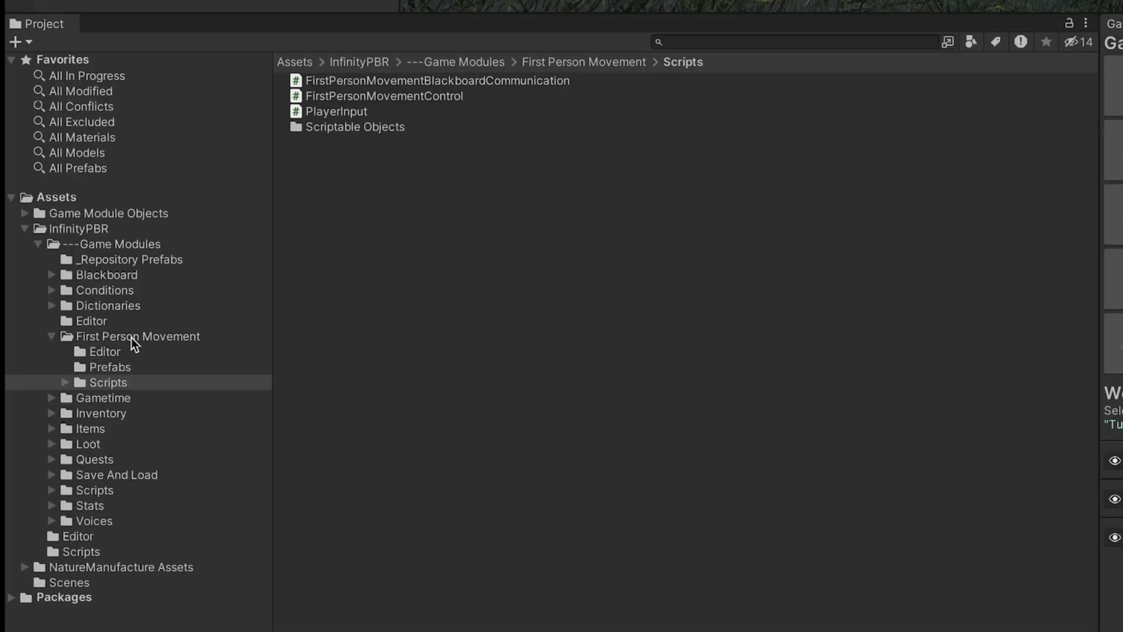
- Open the Prefabs folder of the First Person Movement module and display the First Person Movement Demo asset's settings
left_click(77, 474)
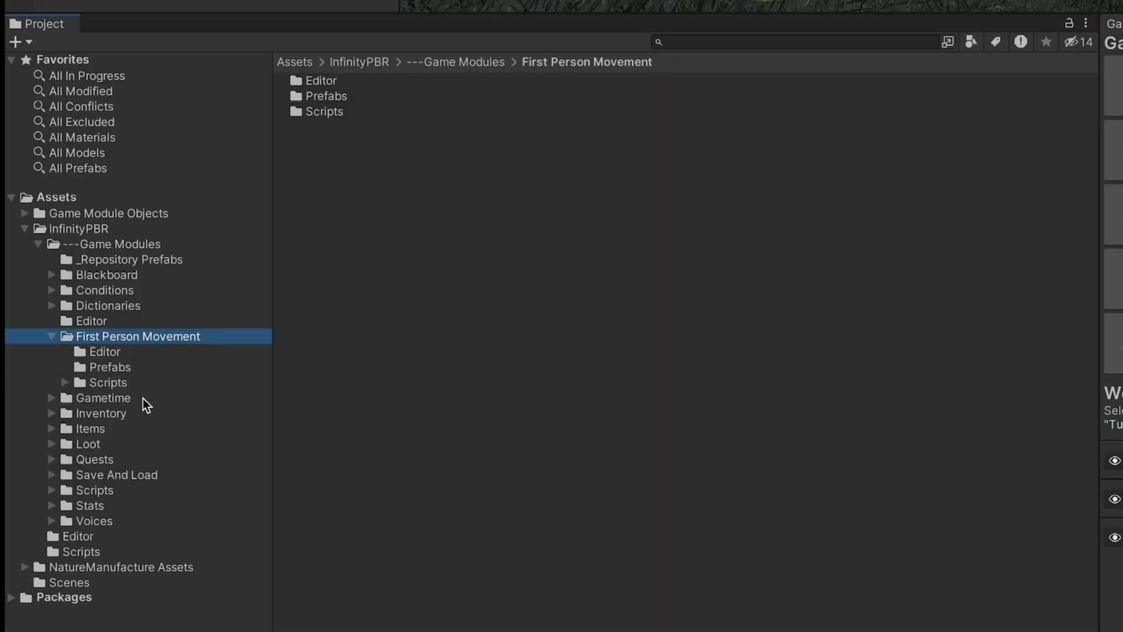
left_click(111, 367)
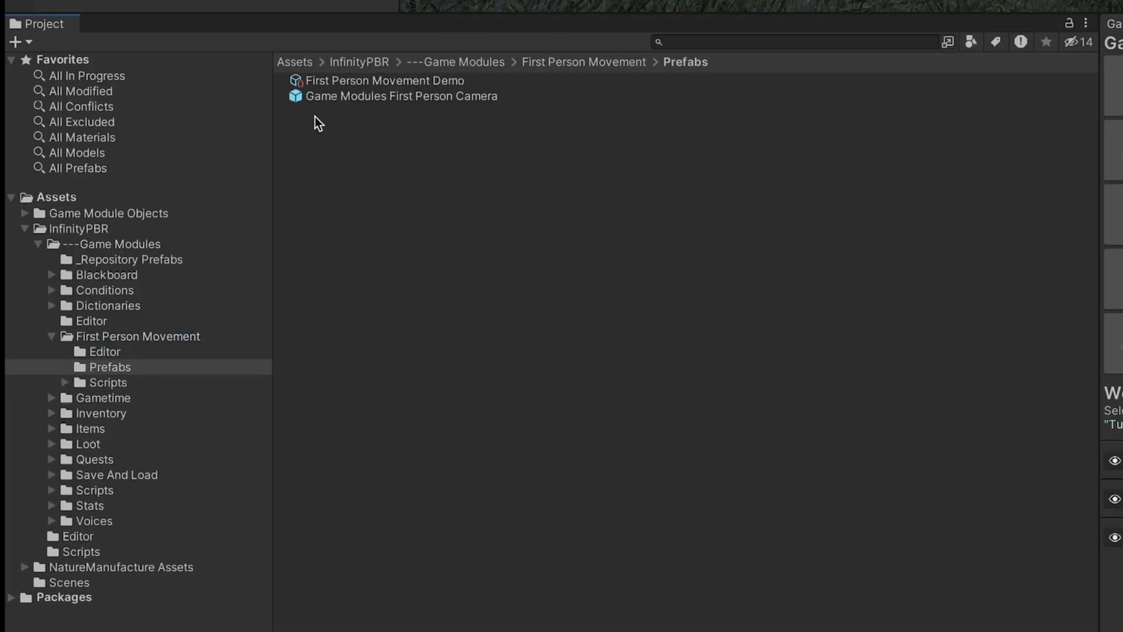
left_click(325, 100)
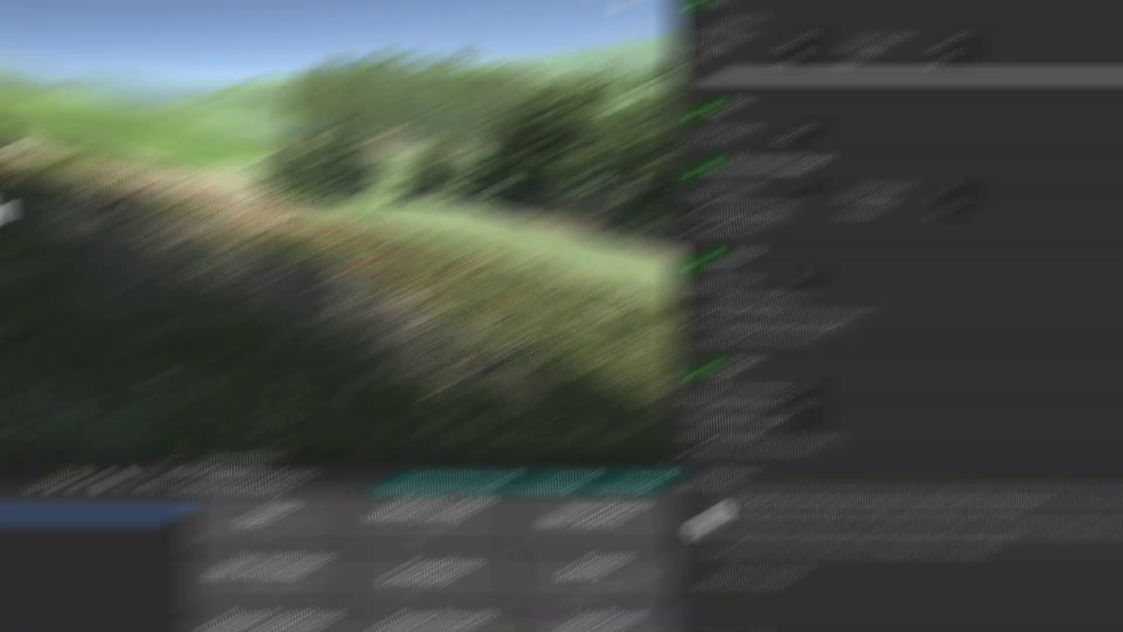
- Create a new First Person Movement asset in the Prefabs folder and name it Demo
right_click(272, 286)
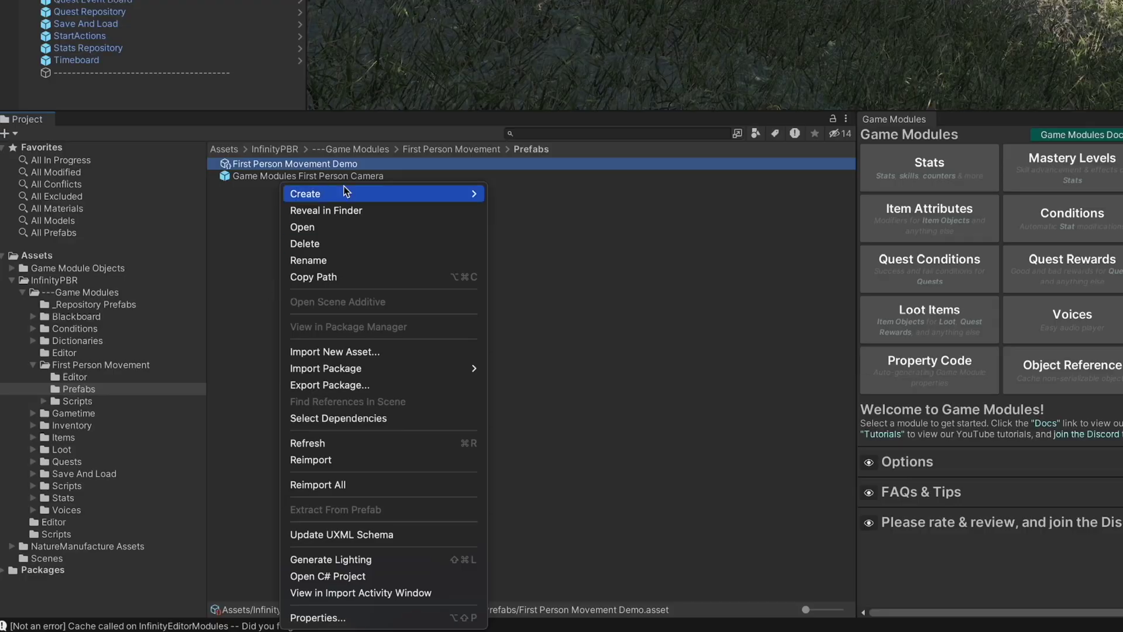
mouse_move(346, 191)
mouse_move(725, 2)
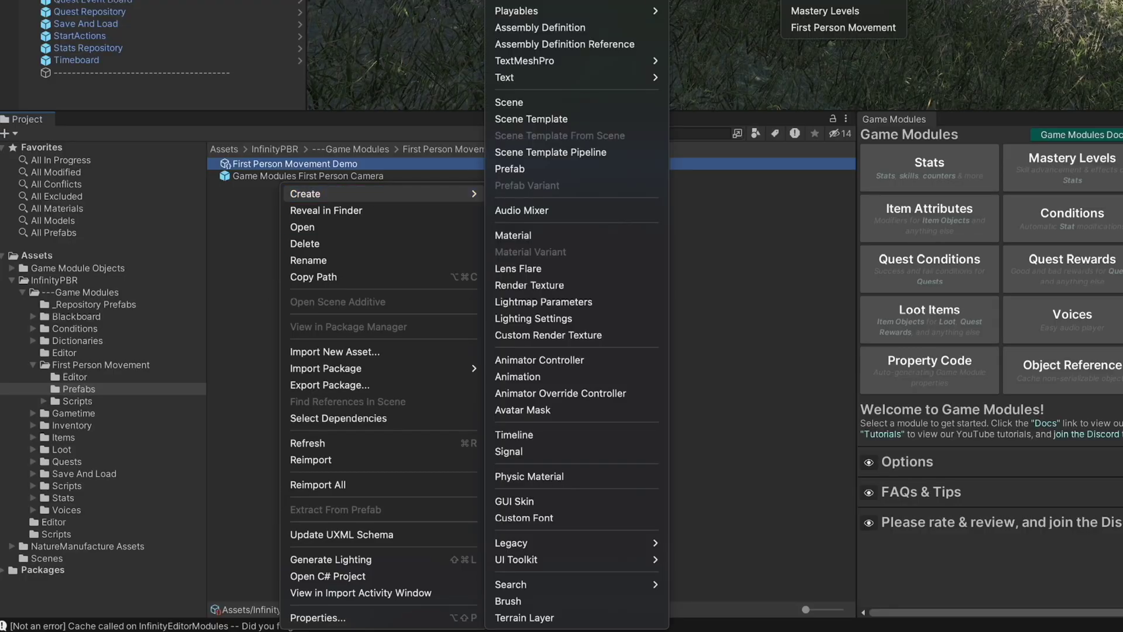
left_click(843, 27)
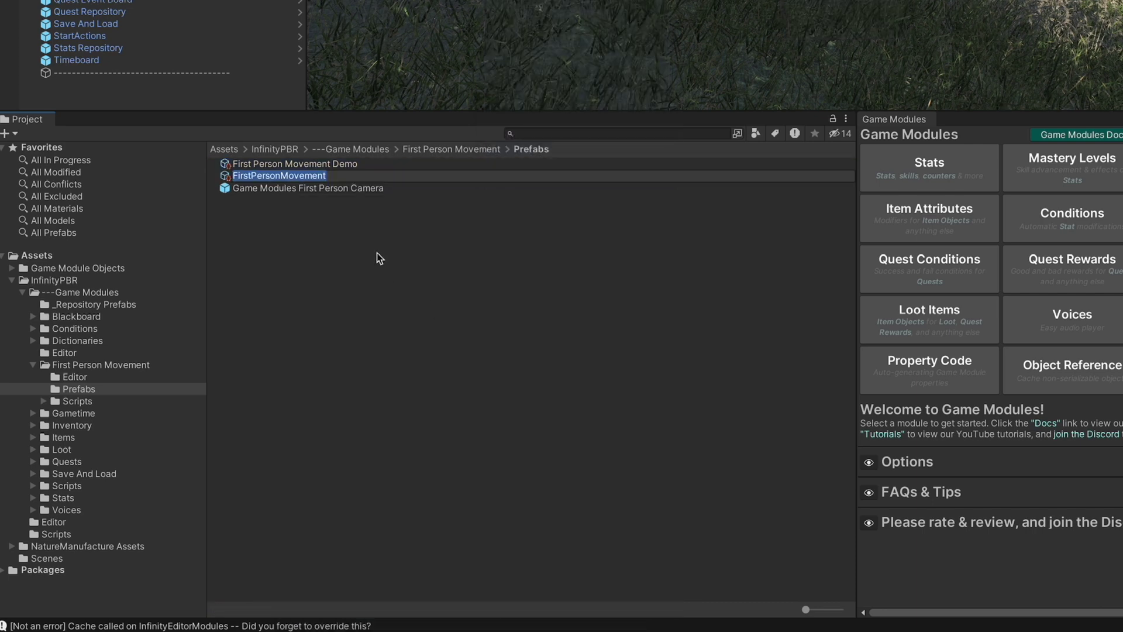
type("Demo")
key("Return")
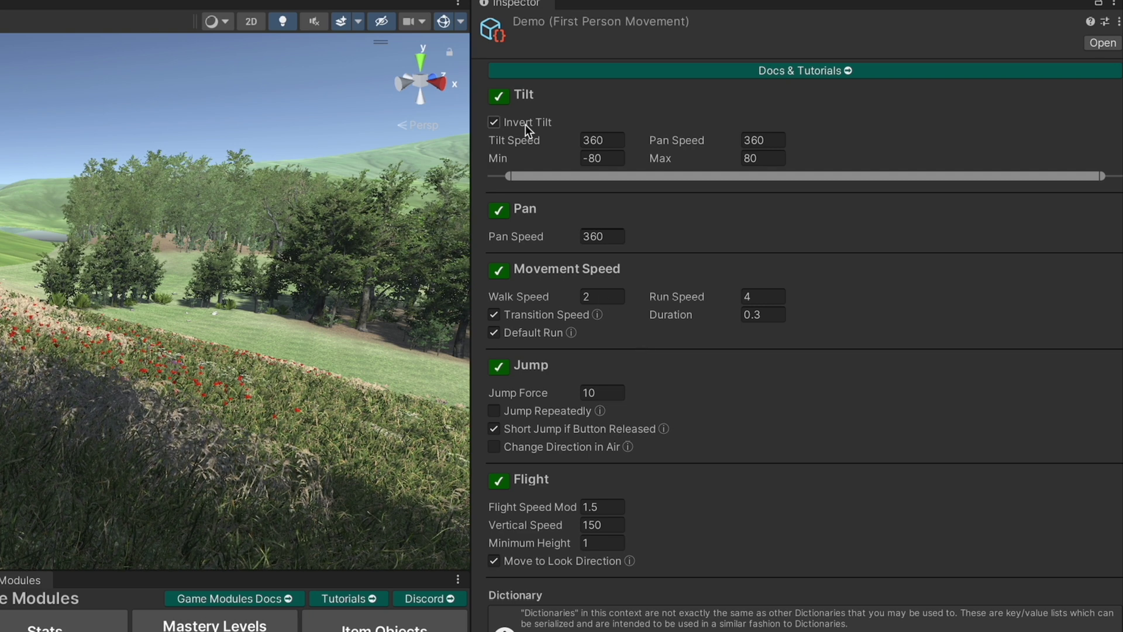
- Disable the Tilt and Pan sections of the Demo asset and enable both again
left_click(501, 97)
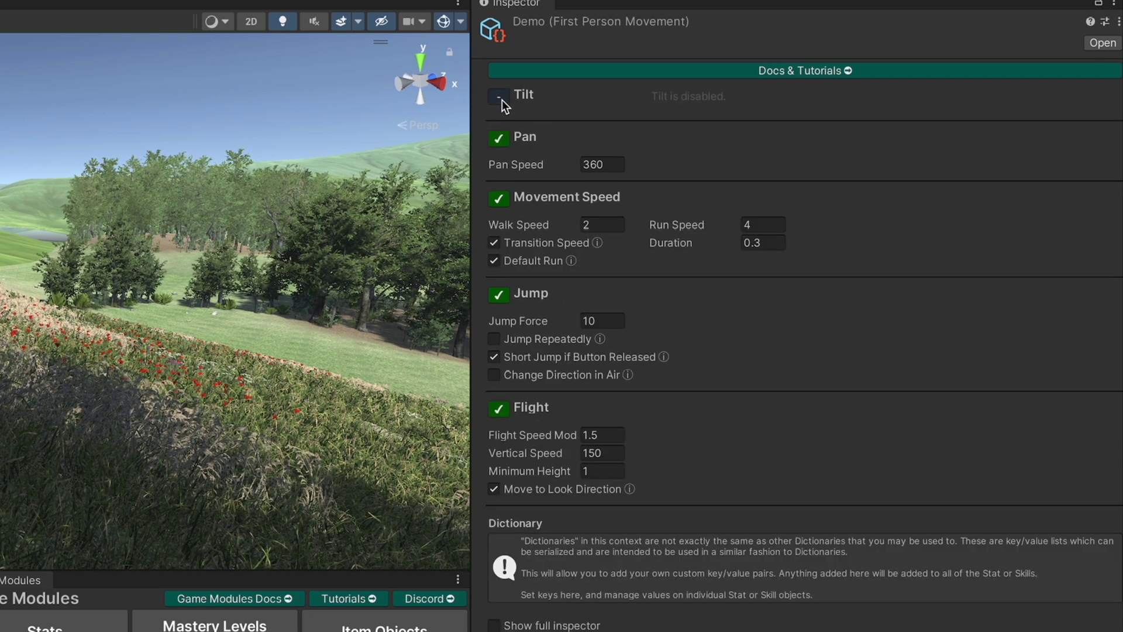
left_click(502, 100)
left_click(500, 99)
left_click(498, 143)
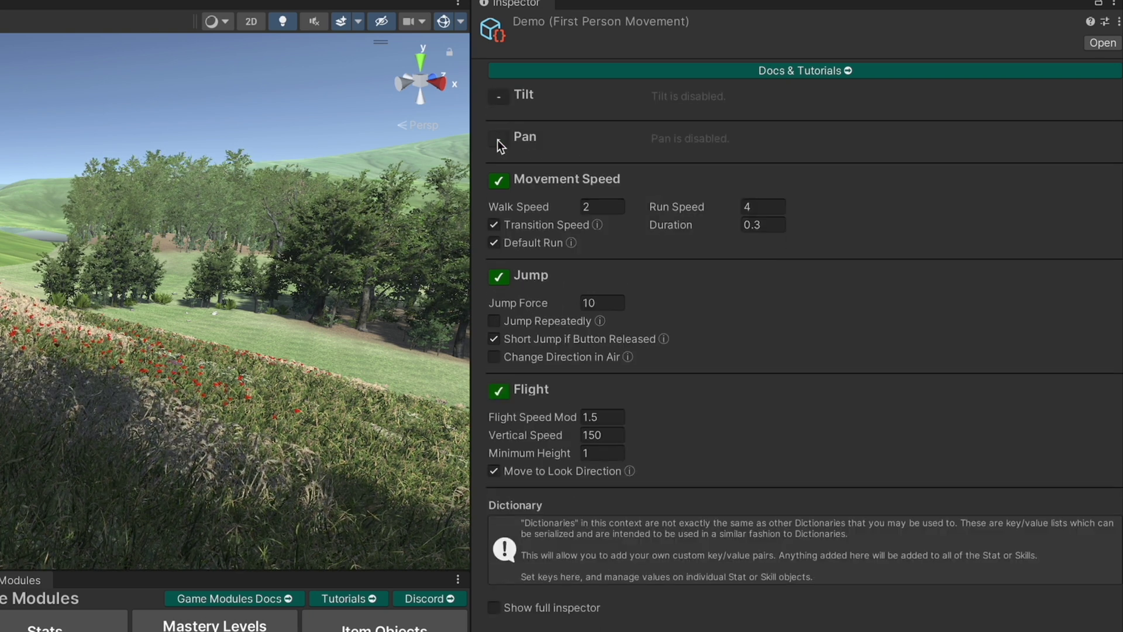
left_click(497, 139)
left_click(500, 98)
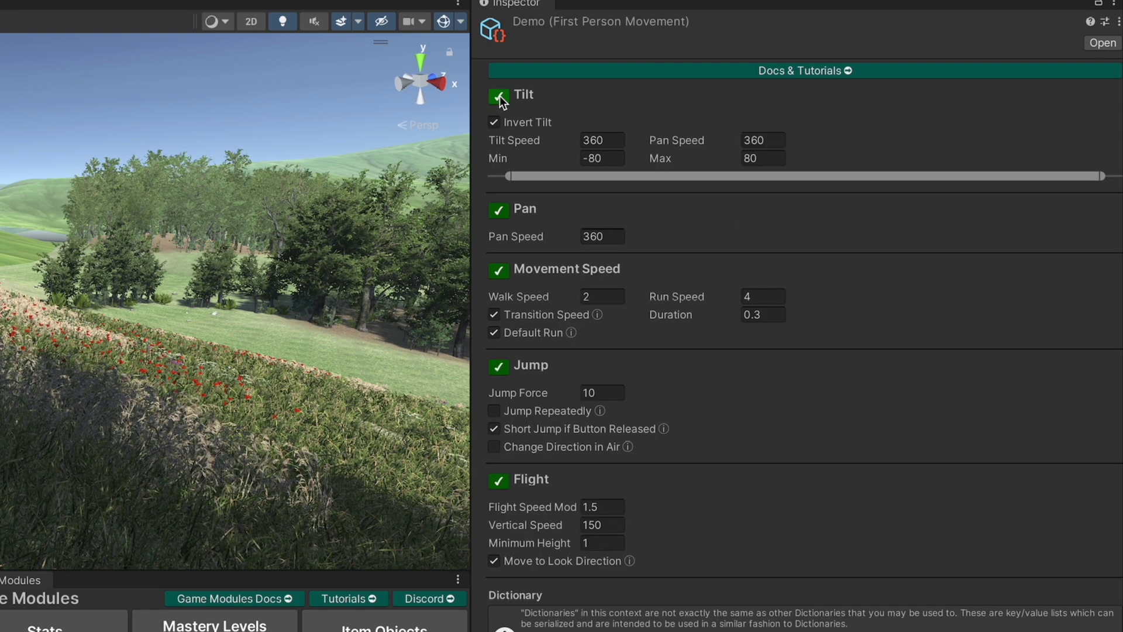
- Disable and re-enable Tilt, Pan and Movement Speed one after another in the Demo asset
left_click(500, 94)
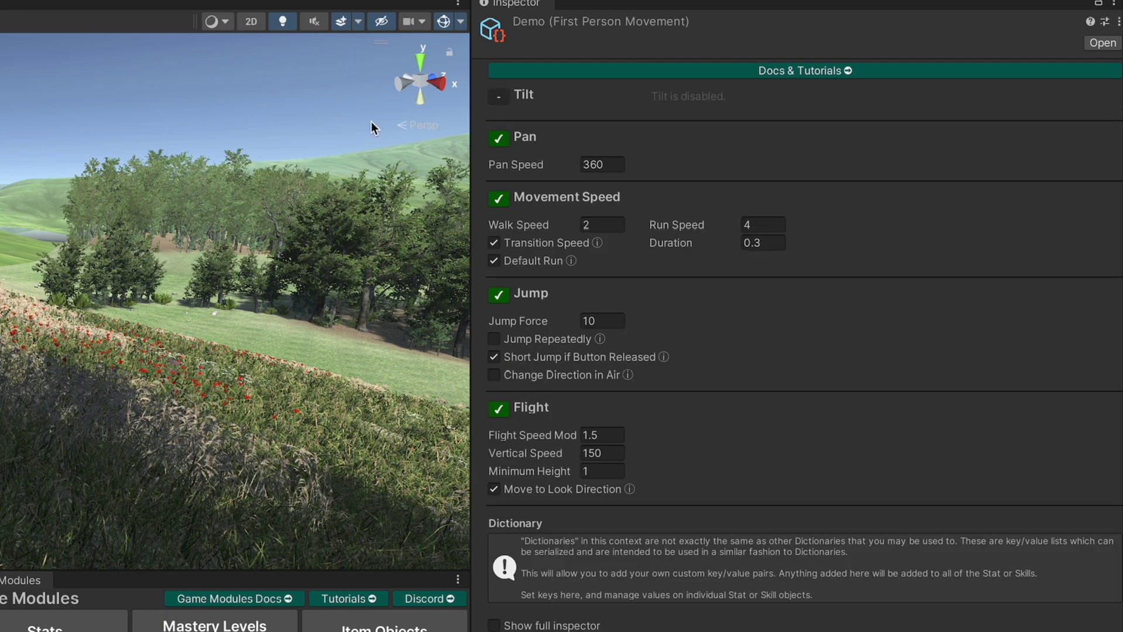
left_click(497, 94)
left_click(498, 211)
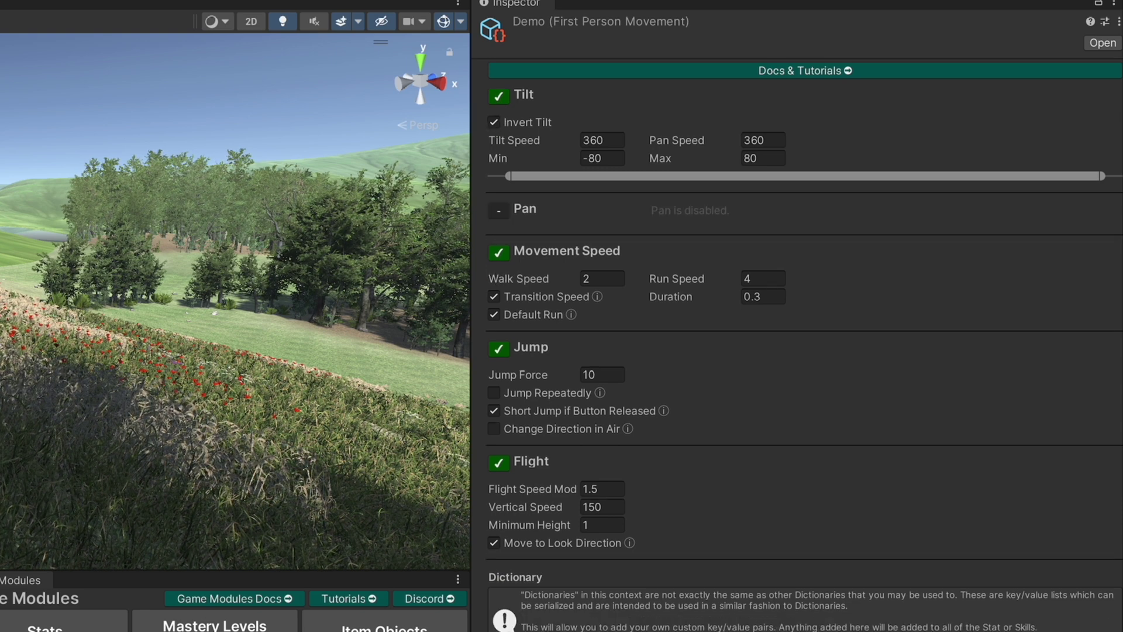
left_click(501, 208)
left_click(499, 272)
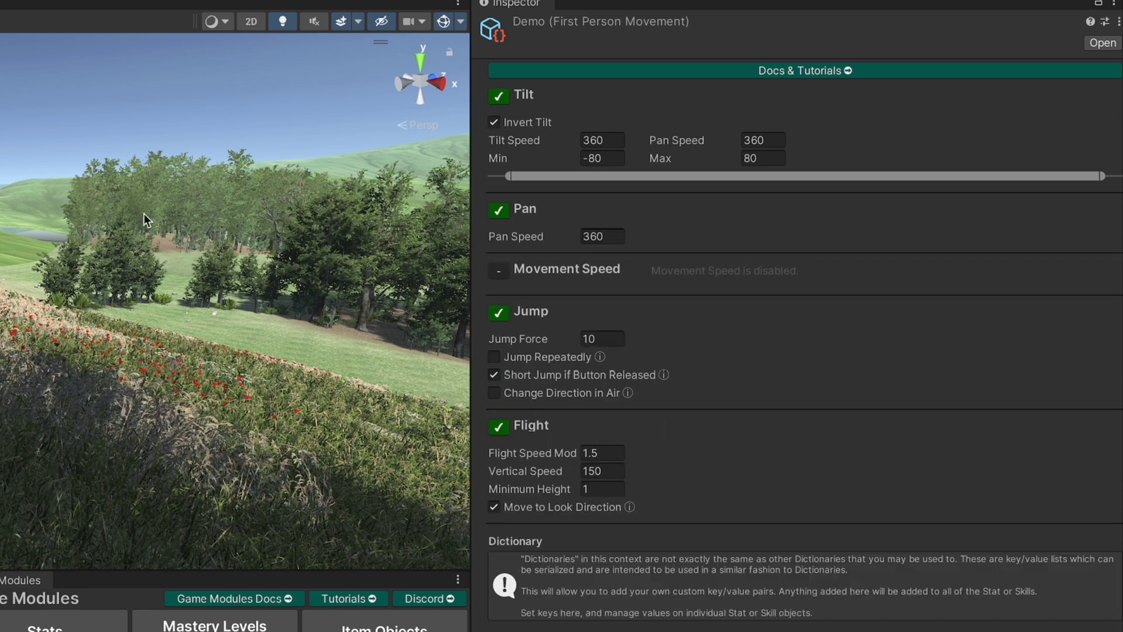
left_click(498, 271)
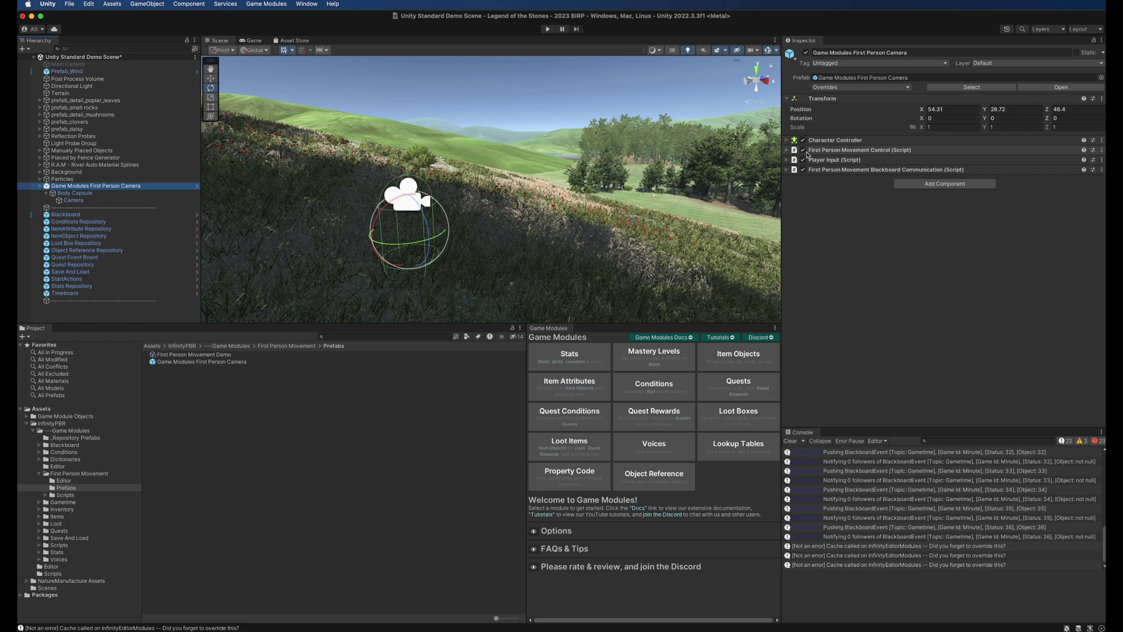
- Expand the first-person camera's Player Input component, open its PlayerInput script in Rider and highlight the introductory comment
left_click(788, 160)
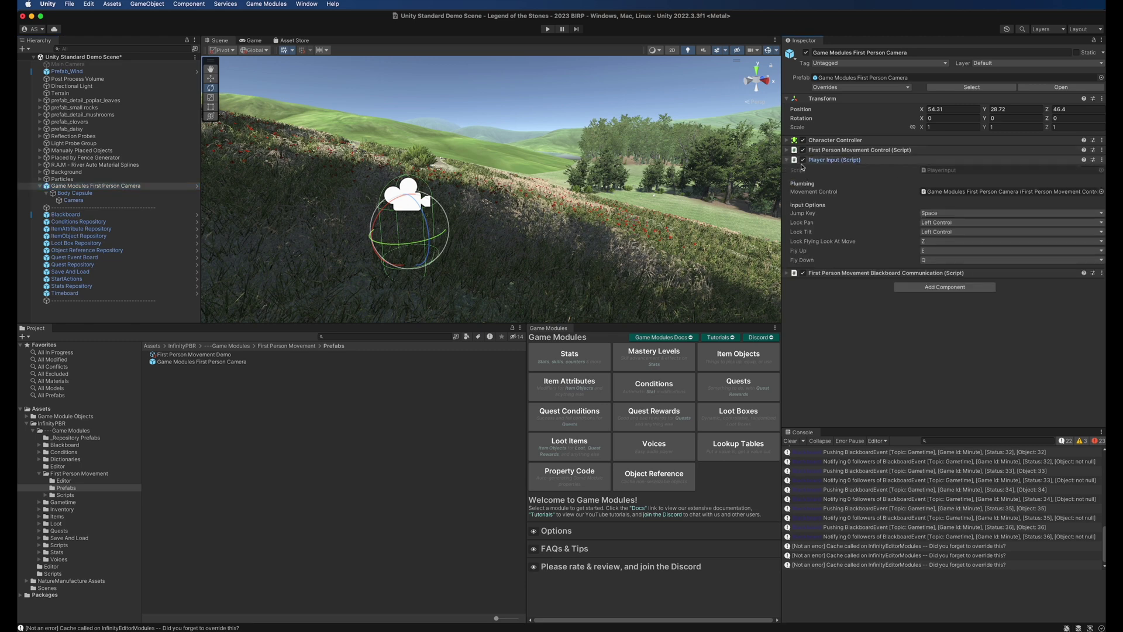
double_click(960, 170)
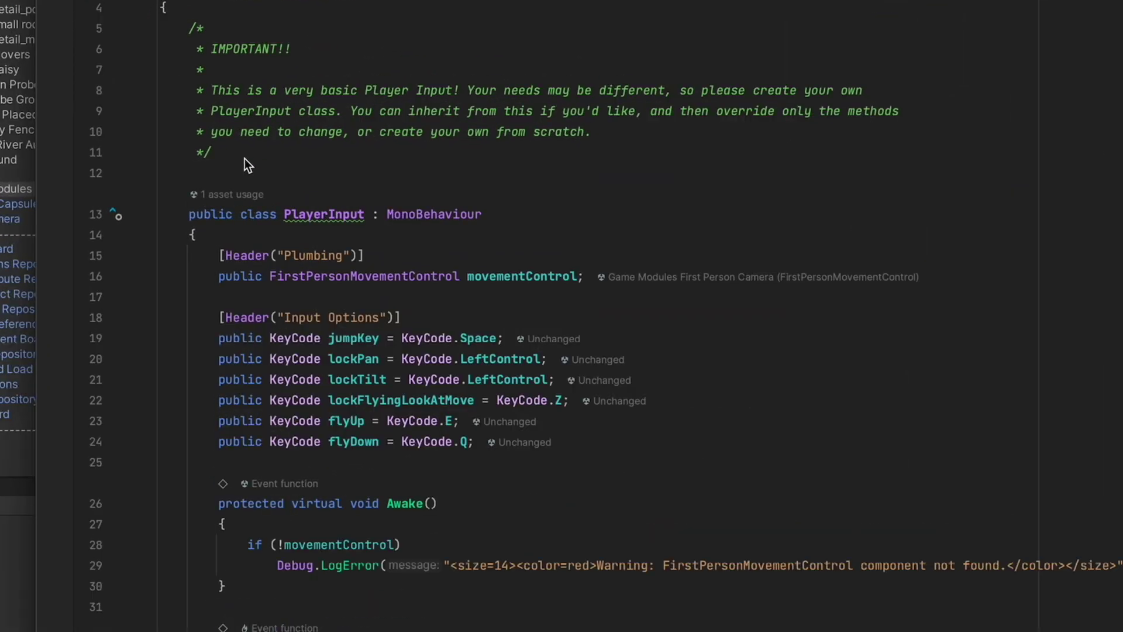
left_click_drag(190, 172, 163, 109)
left_click(294, 144)
- Review the PlayerInput script's key bindings and its Awake, Update and HandleButtons methods
scroll(362, 532, "down", 7)
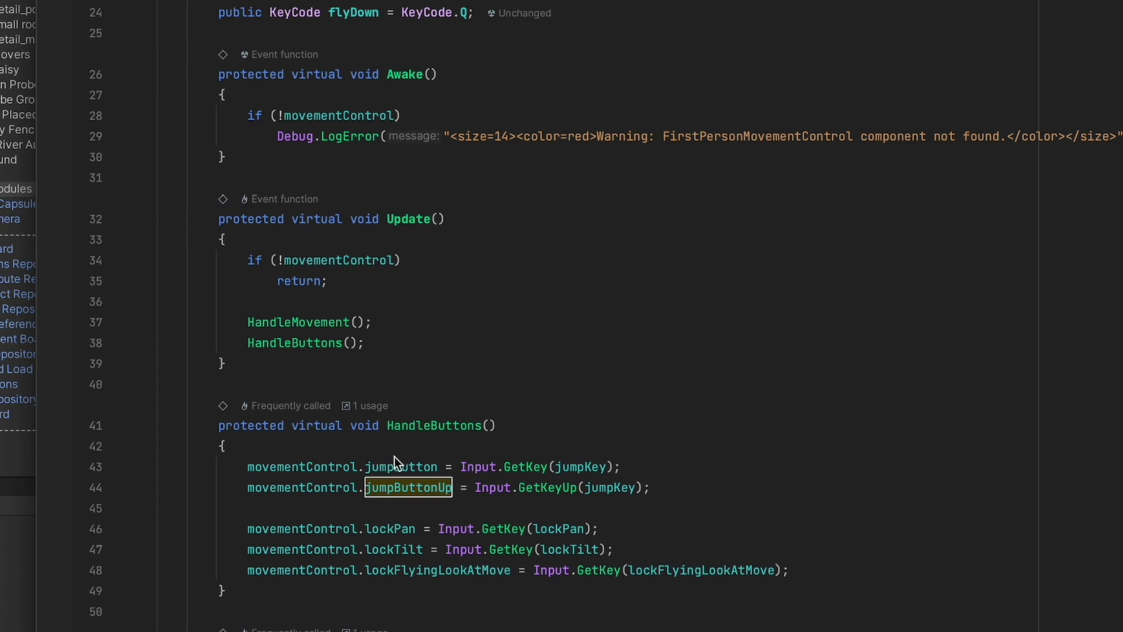
scroll(394, 456, "up", 7)
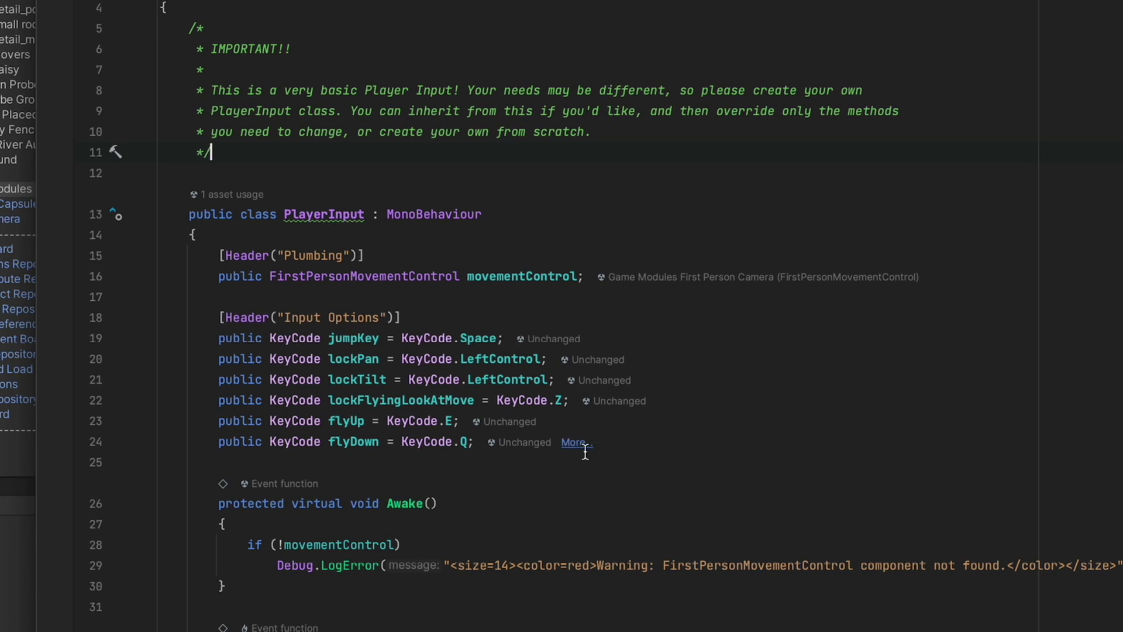
scroll(581, 476, "down", 6)
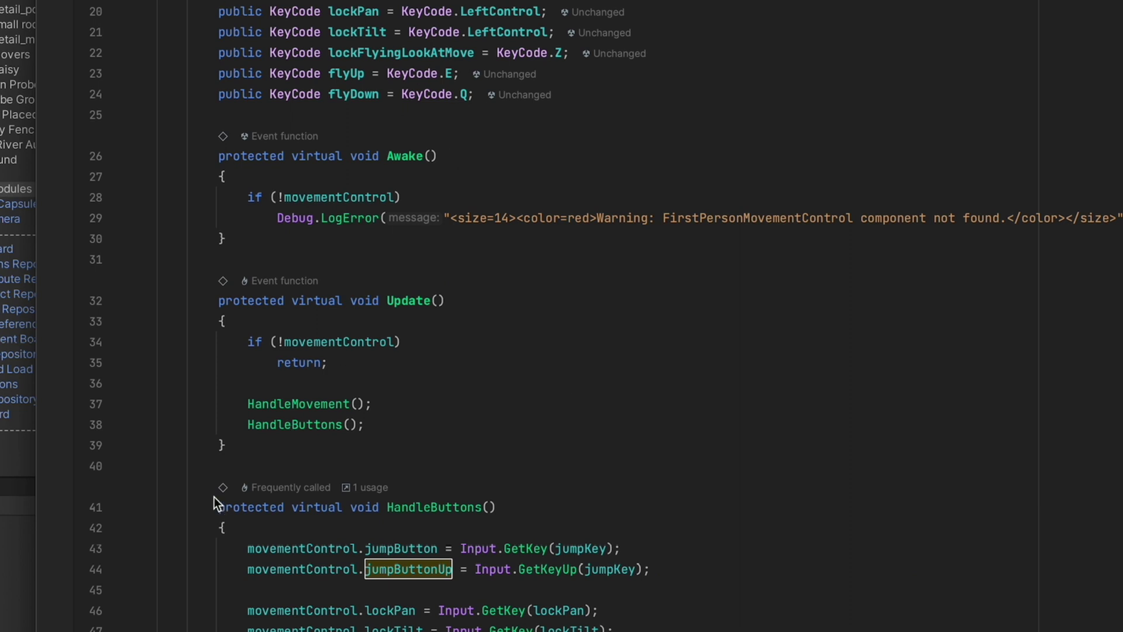
left_click_drag(213, 507, 222, 631)
left_click(222, 630)
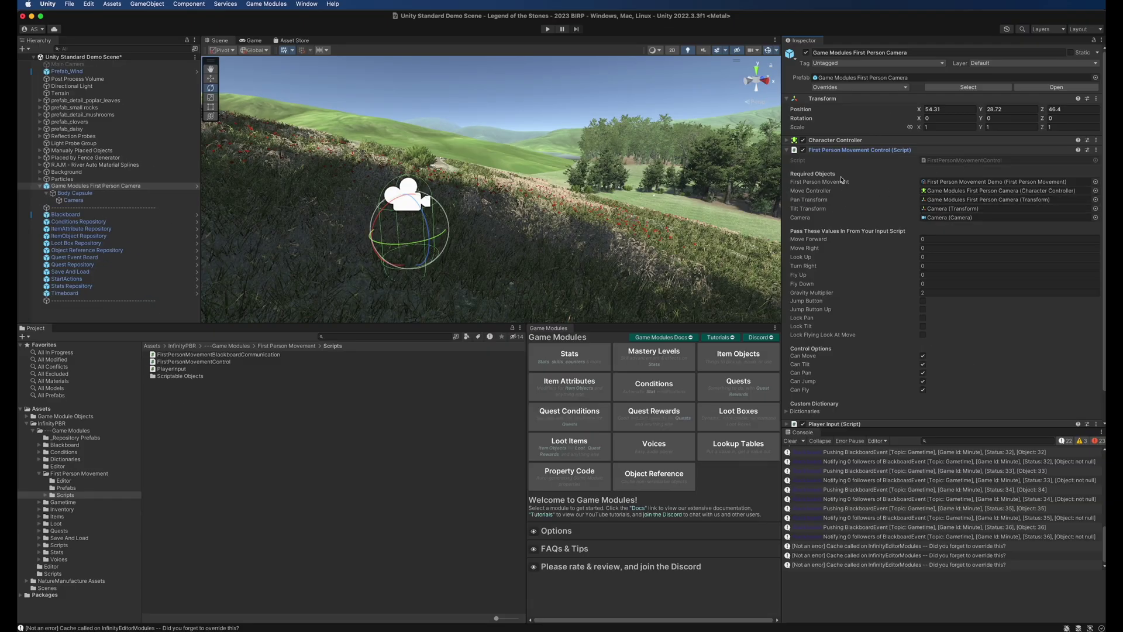
- Review the First Person Movement Control component's fields and read through its FirstPersonMovementControl script in Rider
scroll(842, 193, "down", 2)
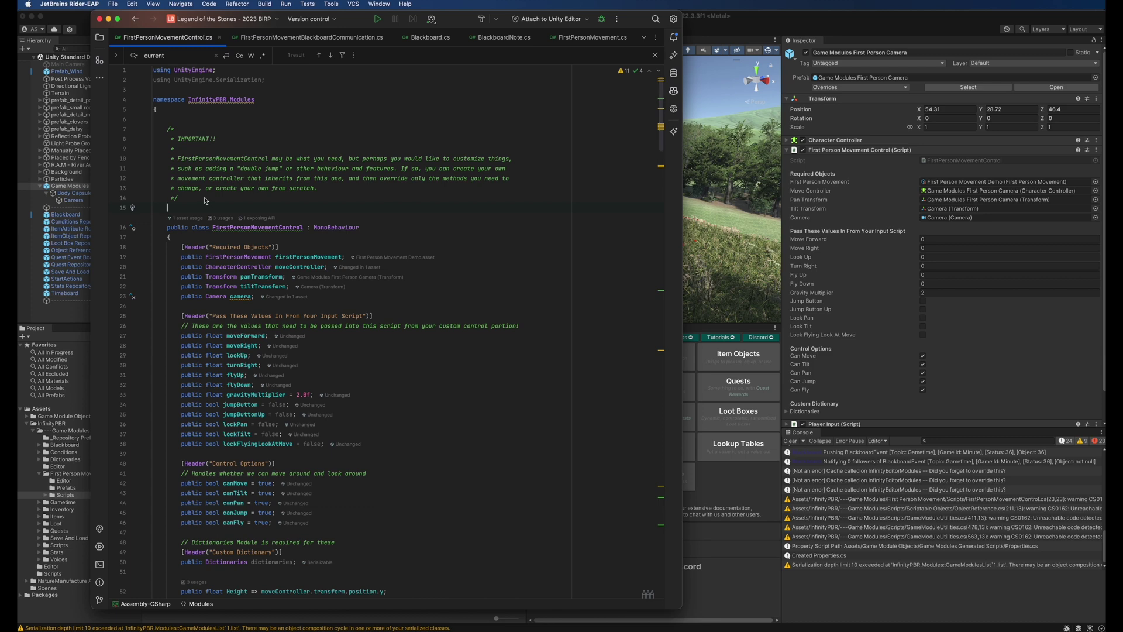
scroll(340, 191, "down", 15)
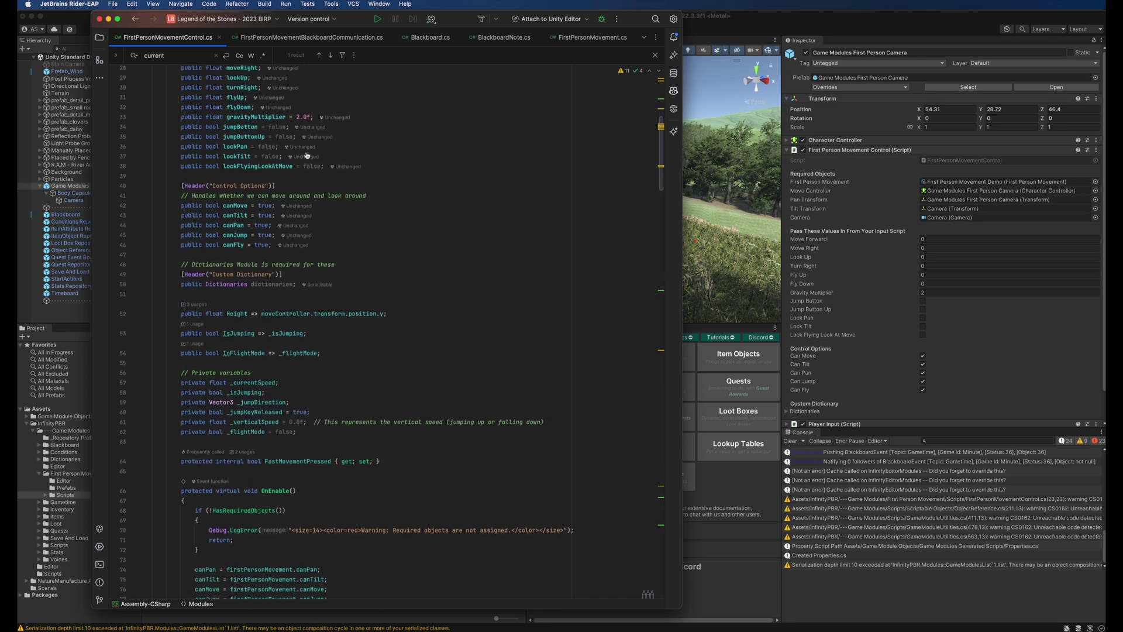
scroll(341, 191, "down", 10)
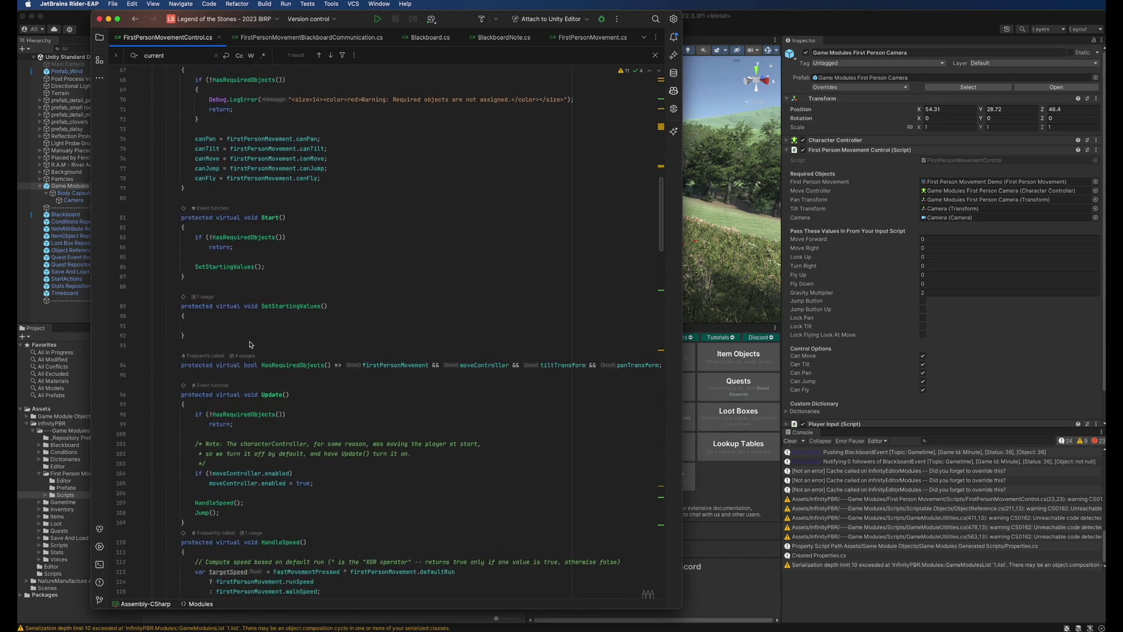
scroll(292, 401, "down", 15)
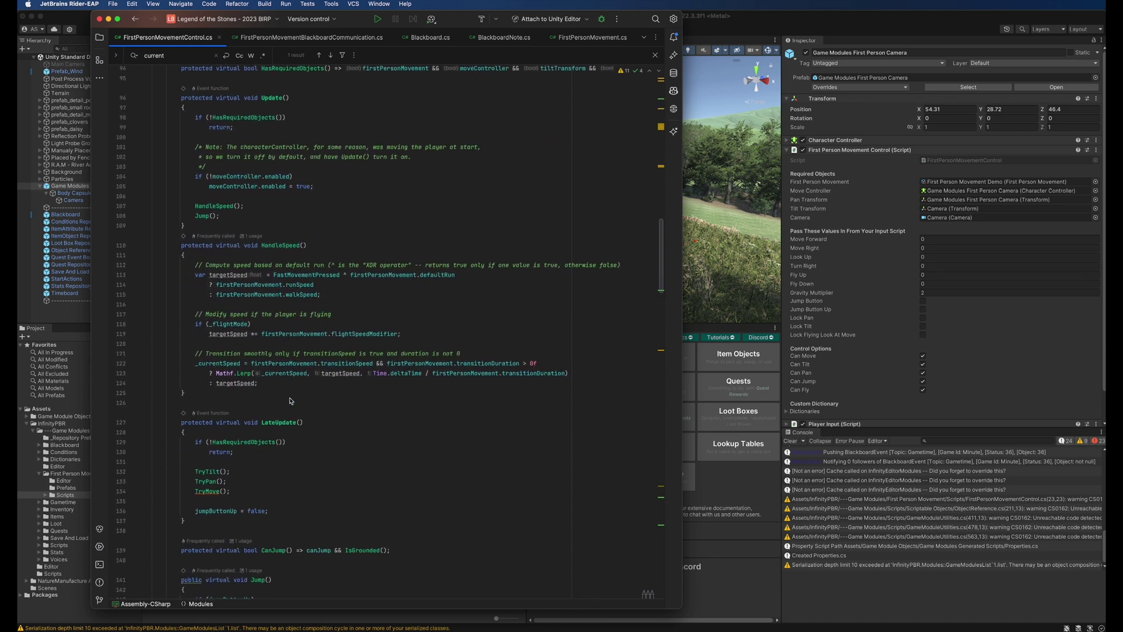
- In Unity, expand the First Person Movement Blackboard Communication component, then read through its script in Rider
left_click(788, 173)
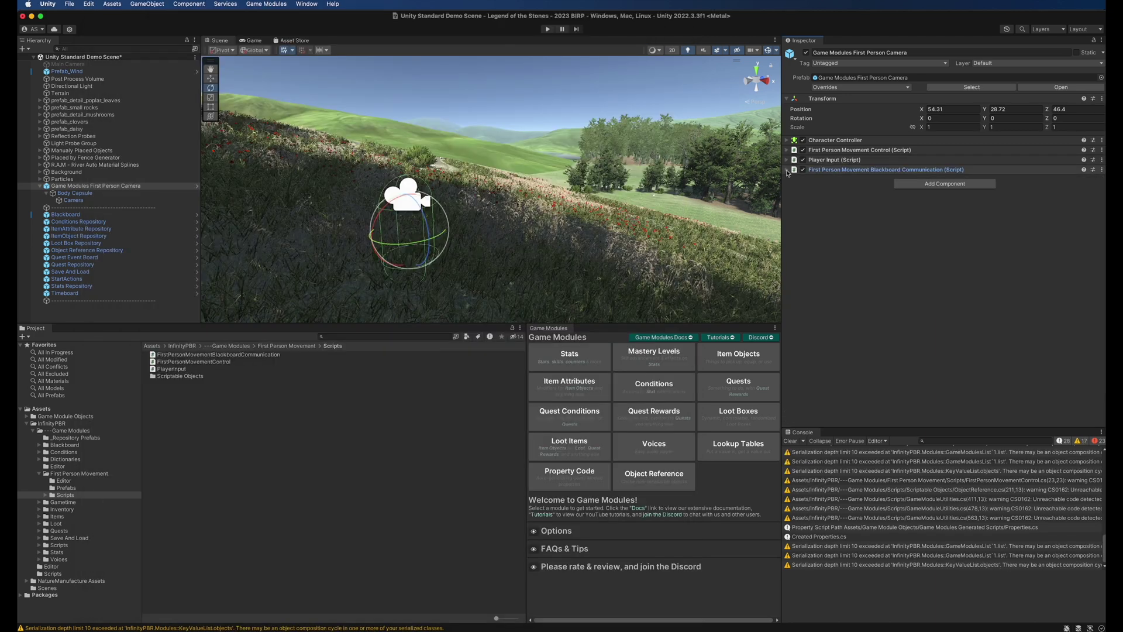
left_click(787, 170)
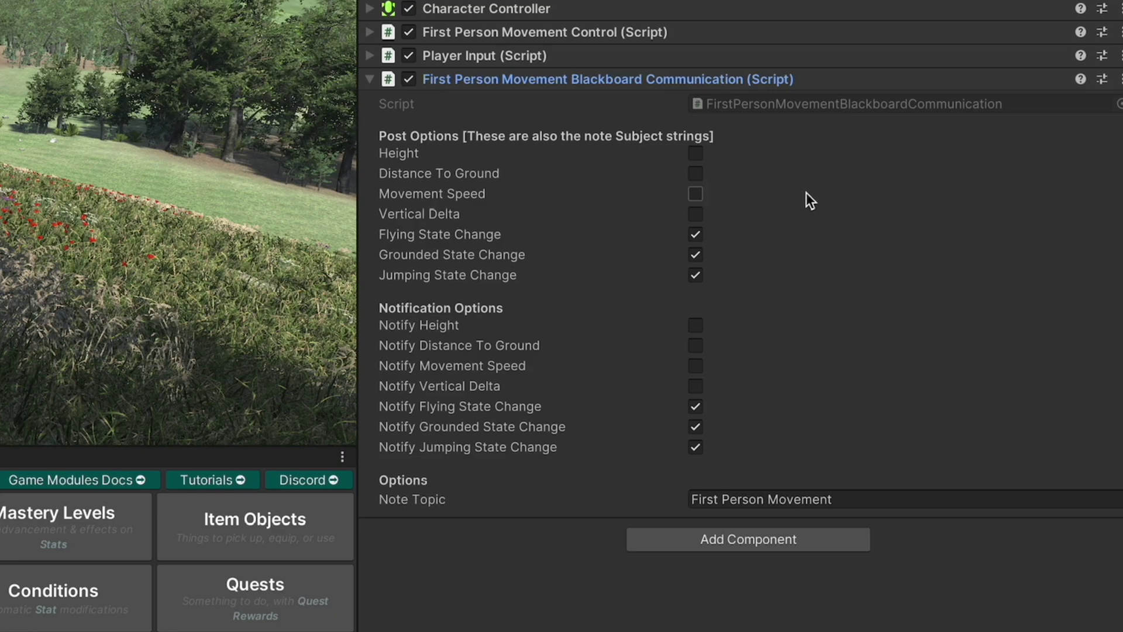
key("super+Tab")
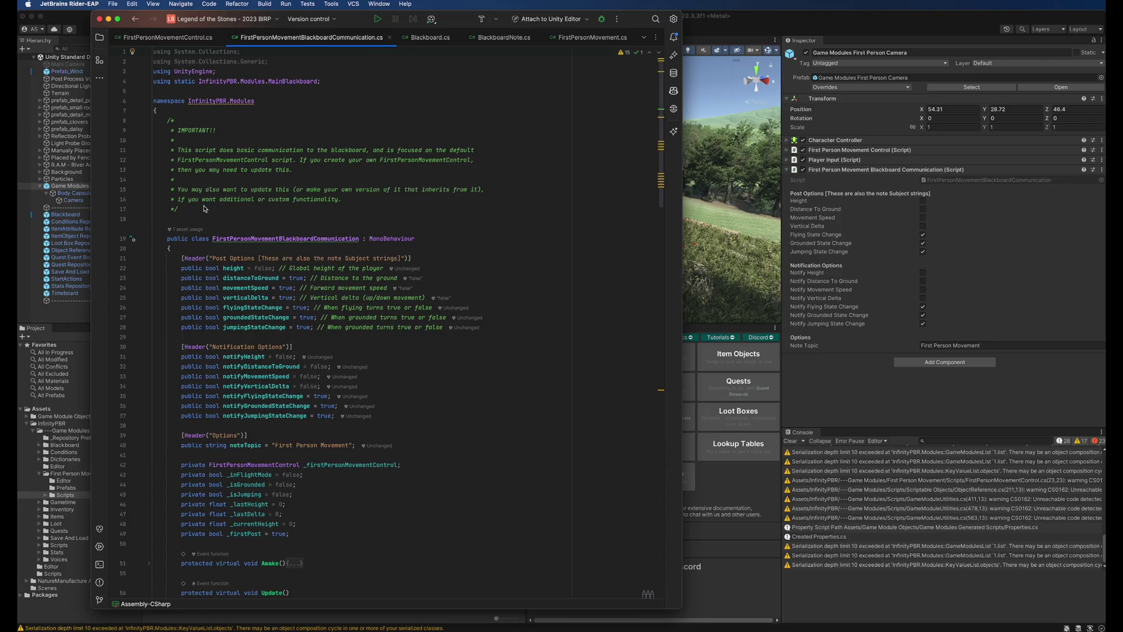
scroll(310, 319, "down", 20)
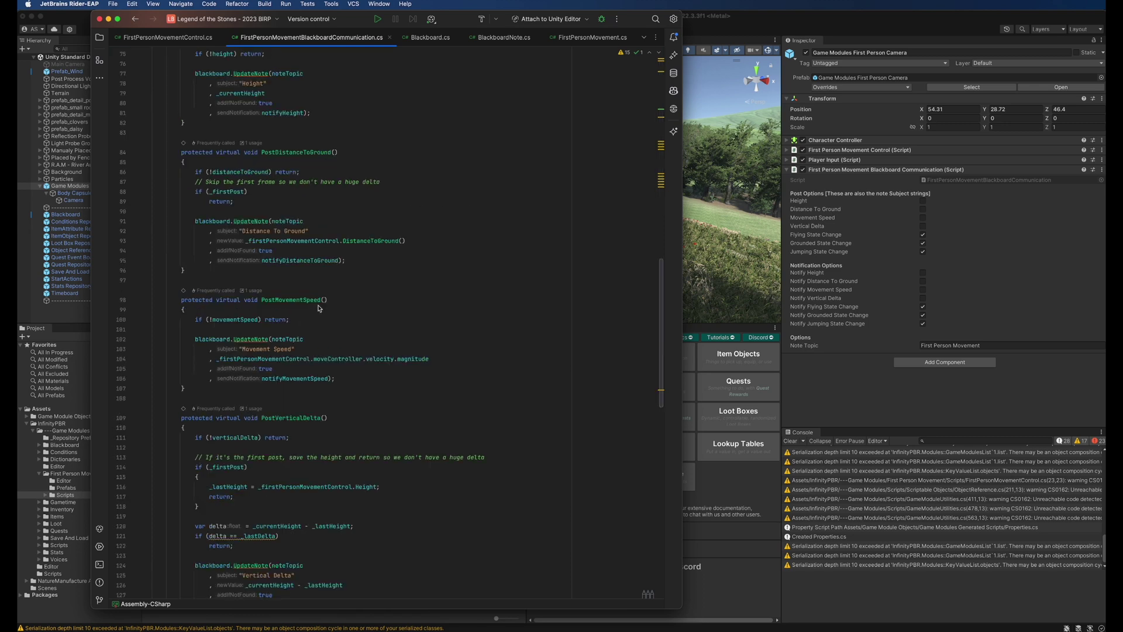
scroll(318, 308, "down", 3)
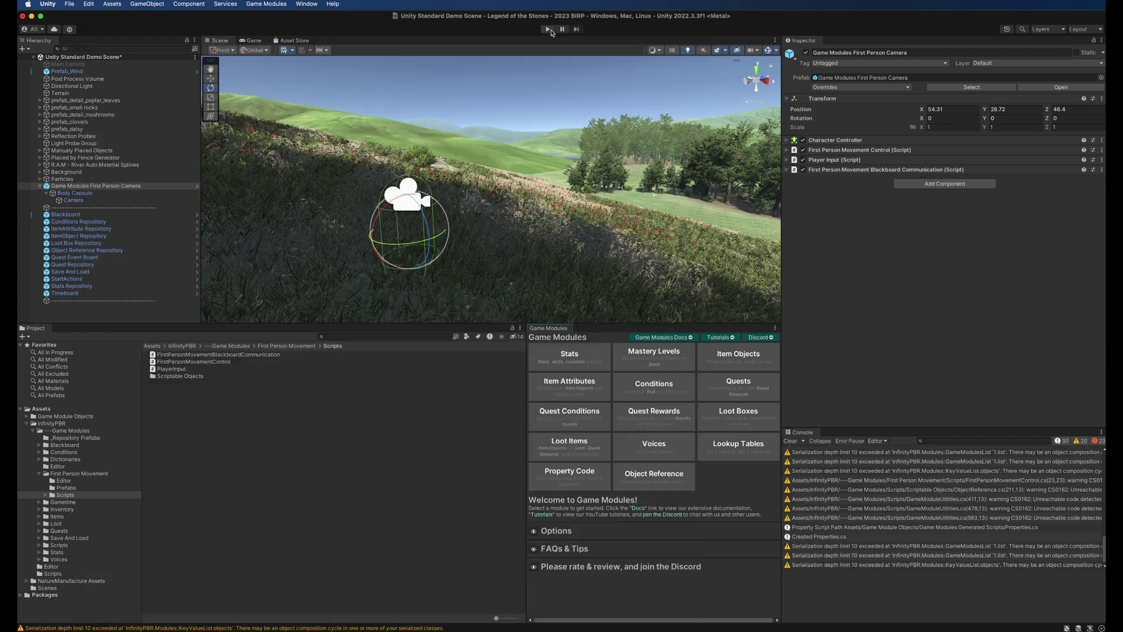
- Run the scene in Unity and test walking the player forward and sideways while looking around
left_click(547, 30)
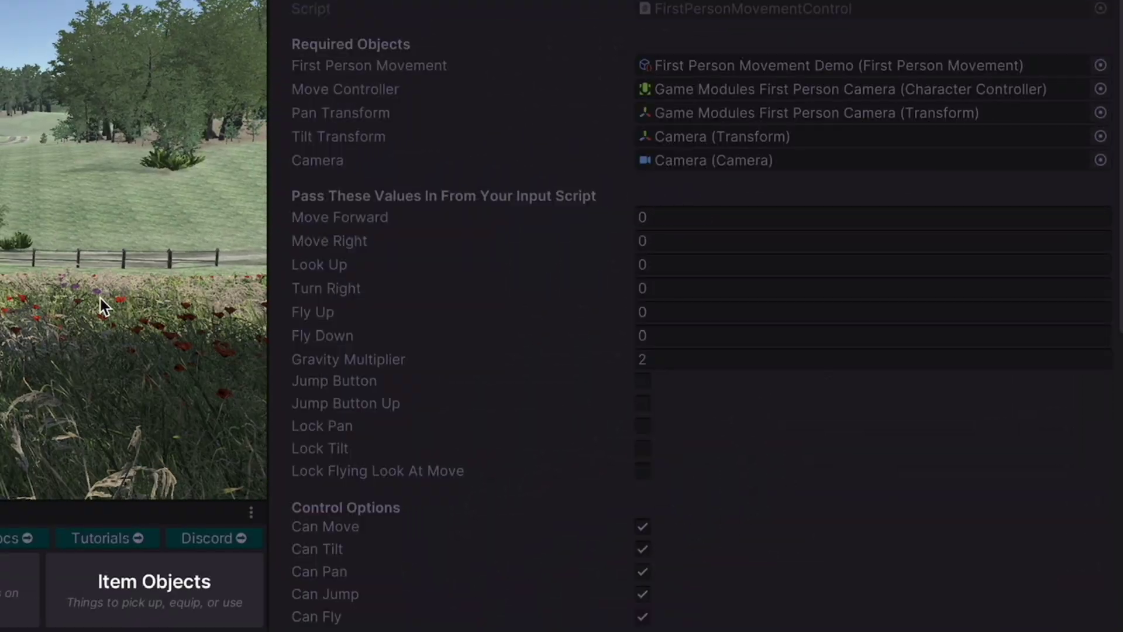
key("w")
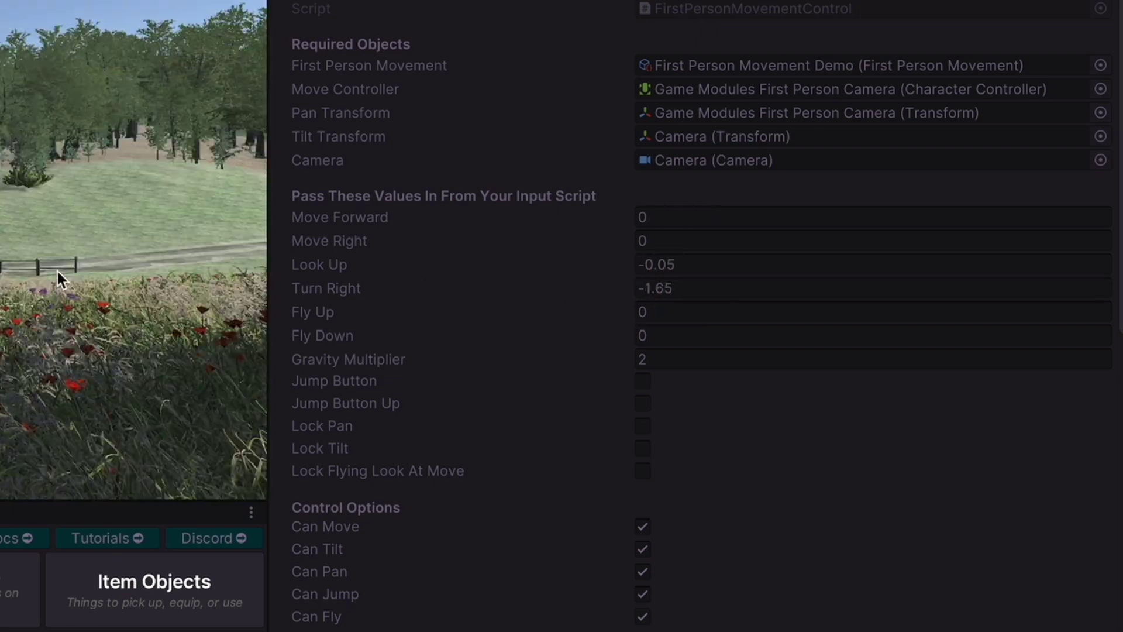
key("a")
key("q")
key("d")
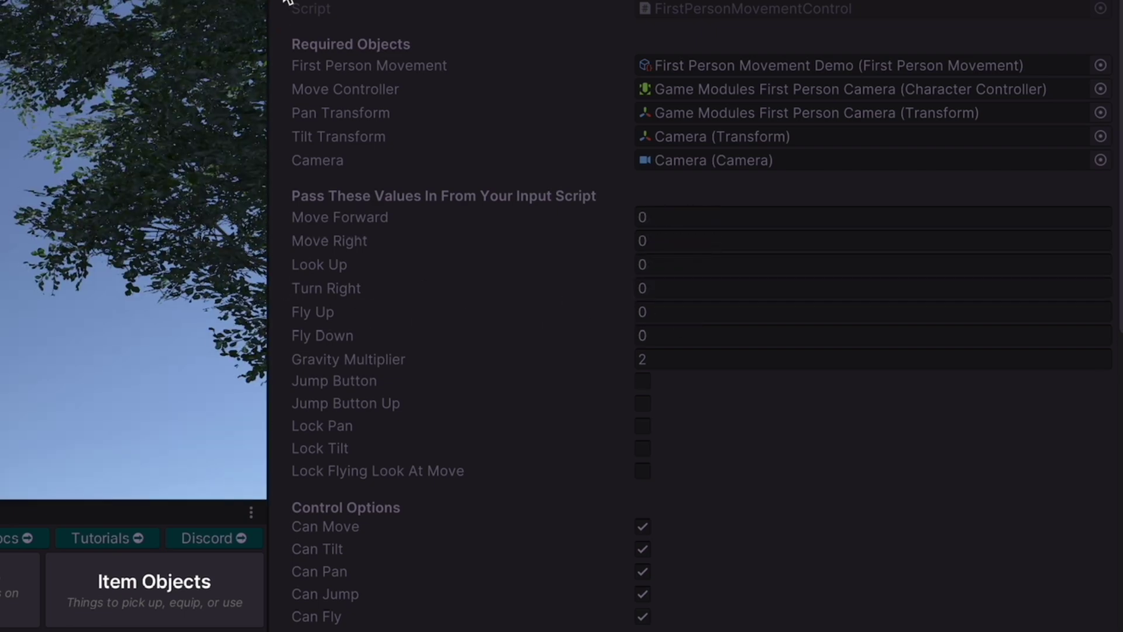
- Collapse the First Person Movement Control and First Person Movement Blackboard Communication components of the camera
left_click(287, 0)
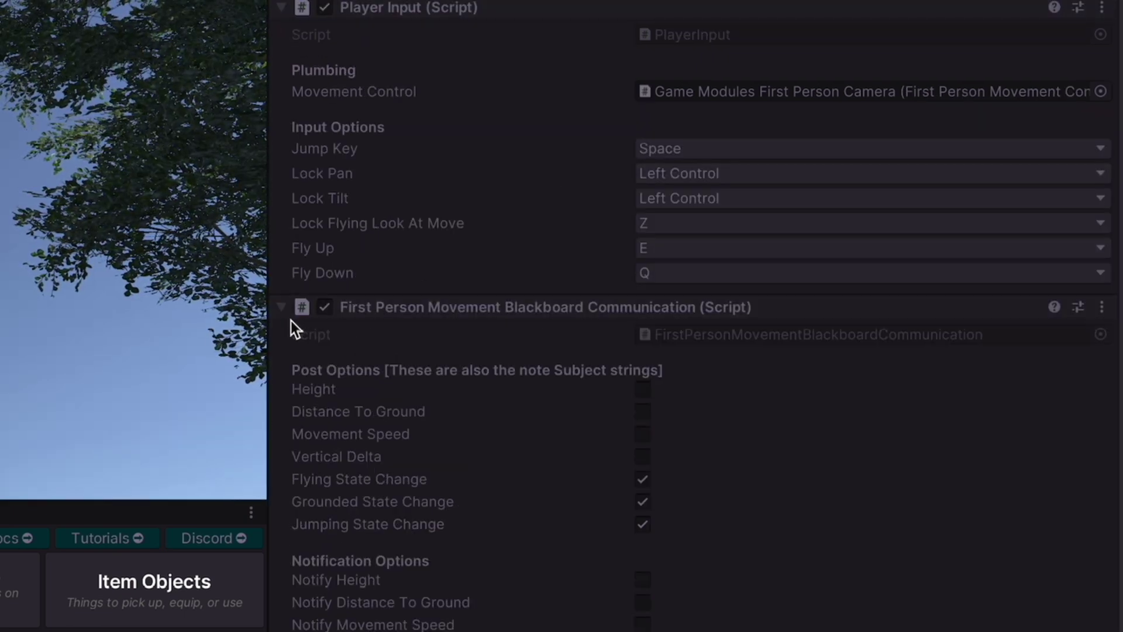
left_click(282, 308)
left_click(134, 252)
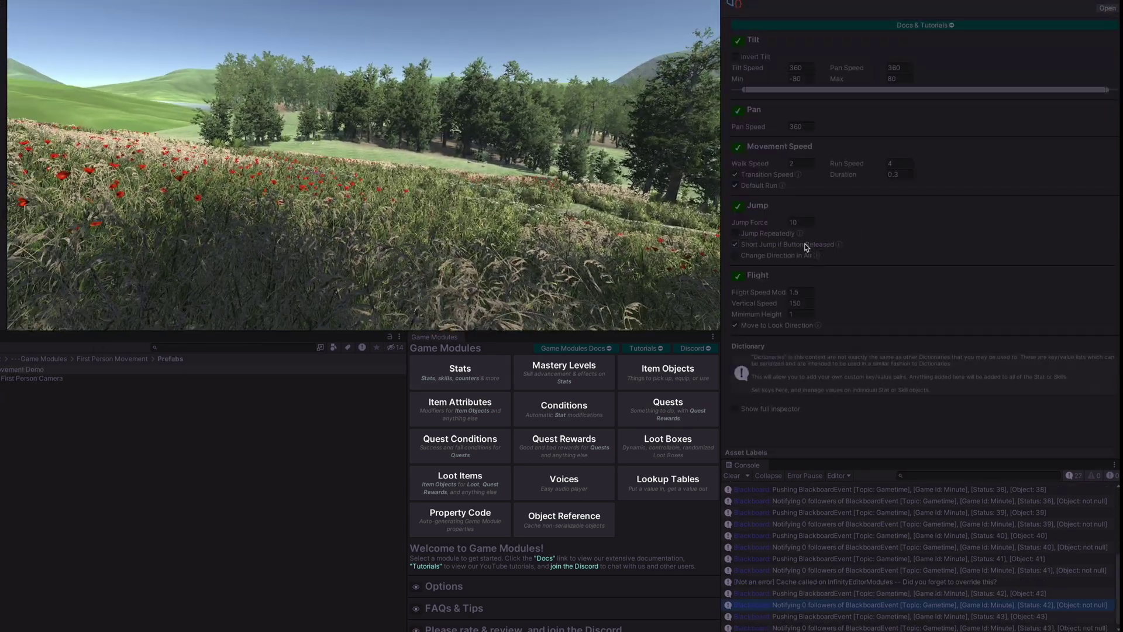
- Test jumping with Short Jump if Button Released switched off, and turn the option back on
left_click(735, 245)
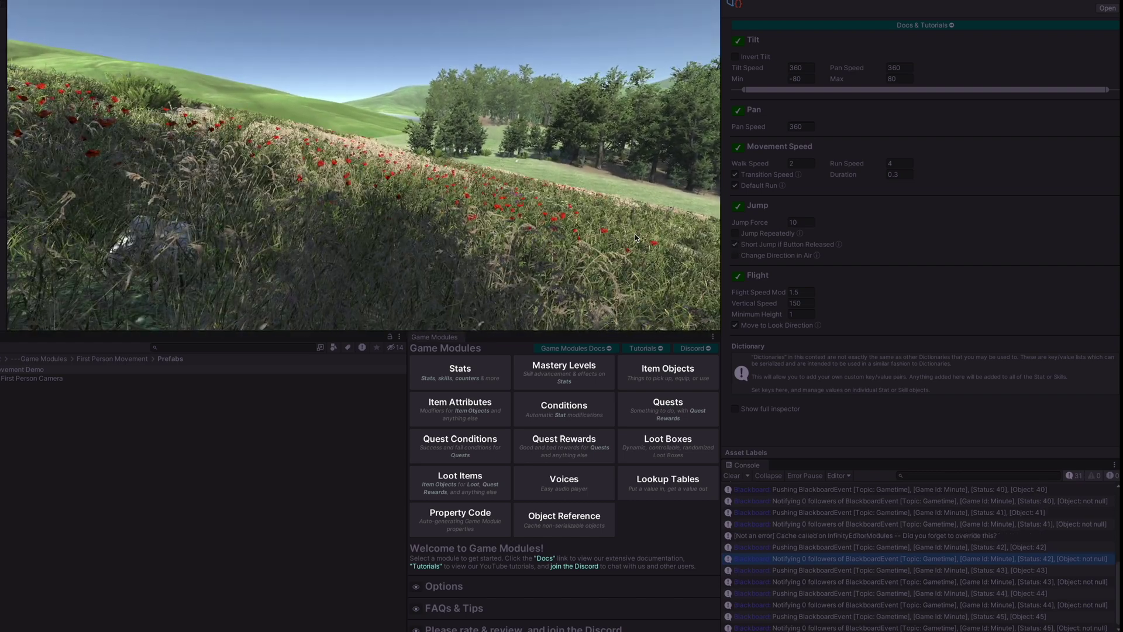
left_click(735, 245)
left_click(553, 185)
key("space")
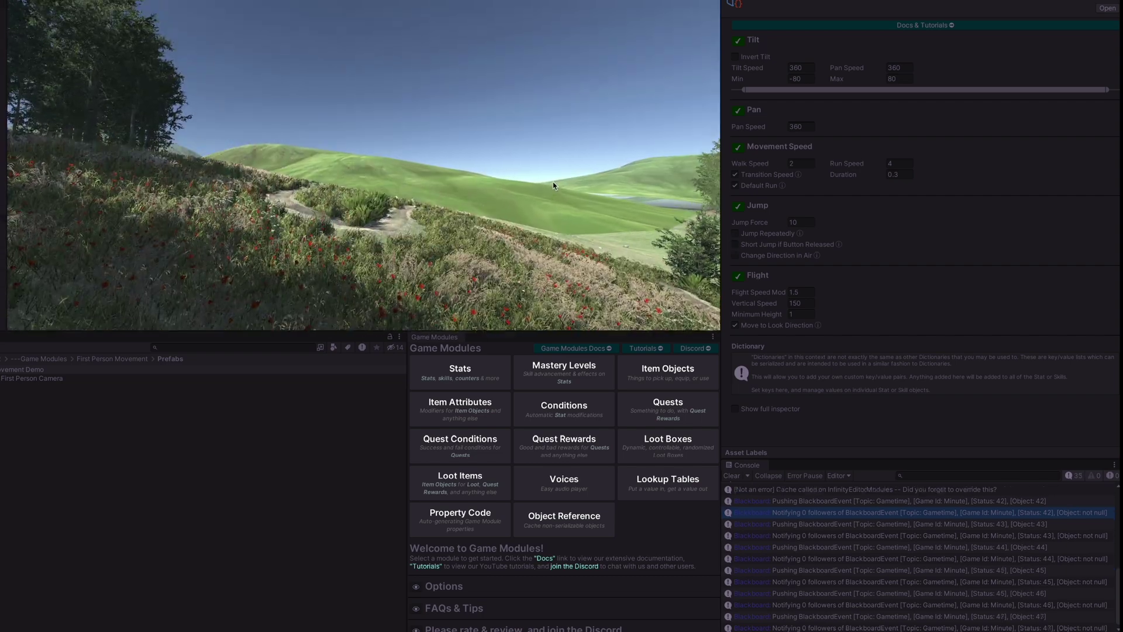
left_click(736, 245)
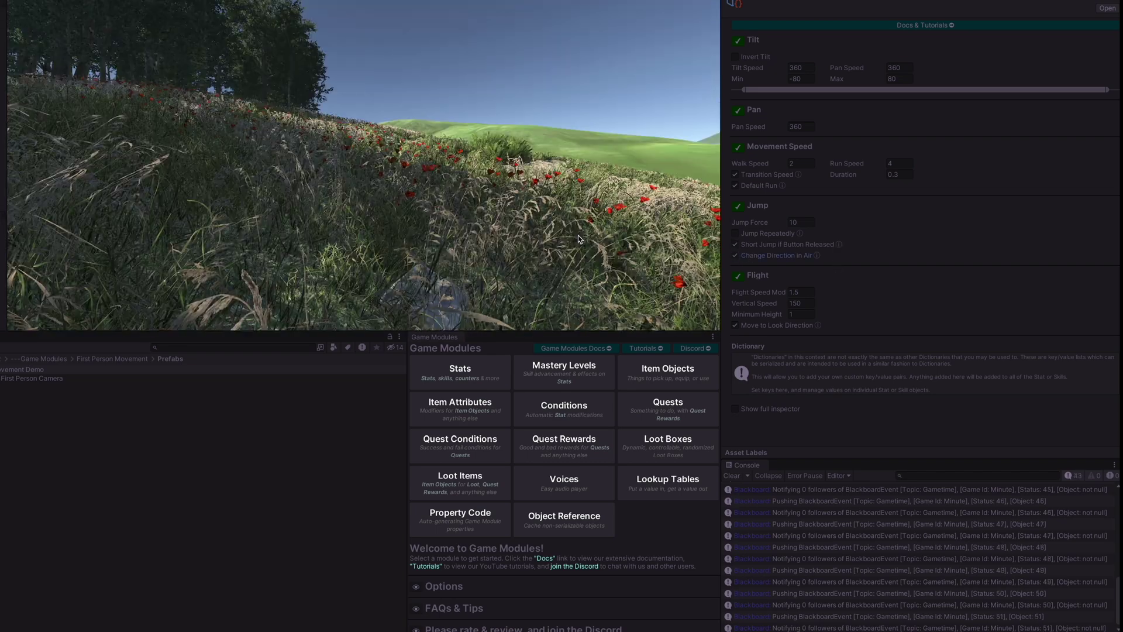
- Try the Change Direction in Air and Jump Repeatedly options in turn, switching each on and back off
left_click(735, 255)
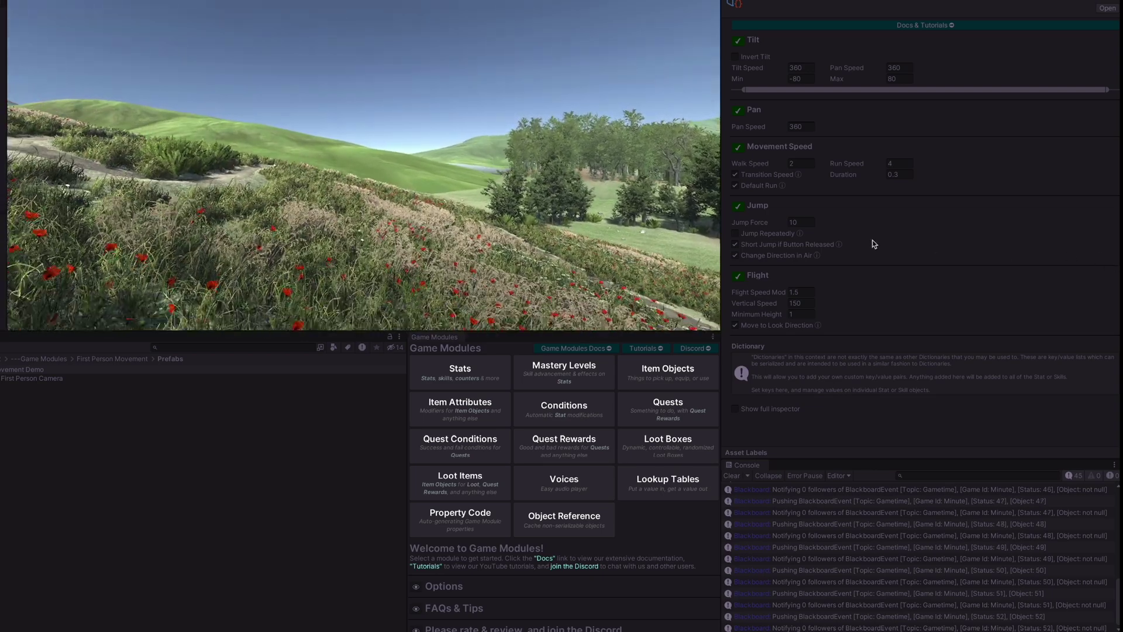
left_click(737, 256)
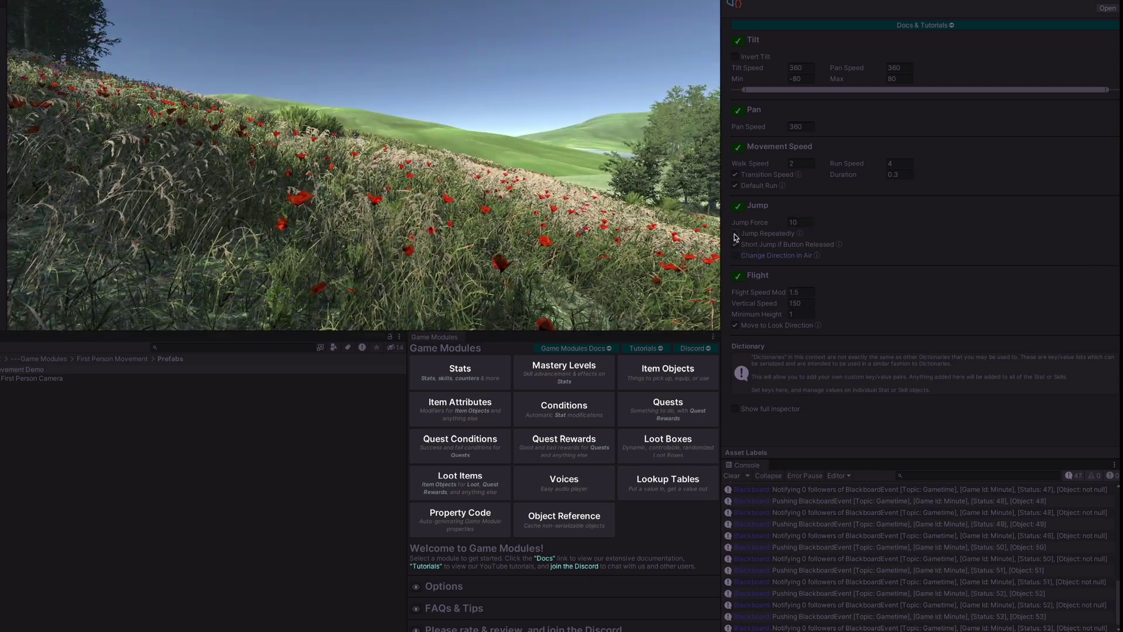
left_click(735, 233)
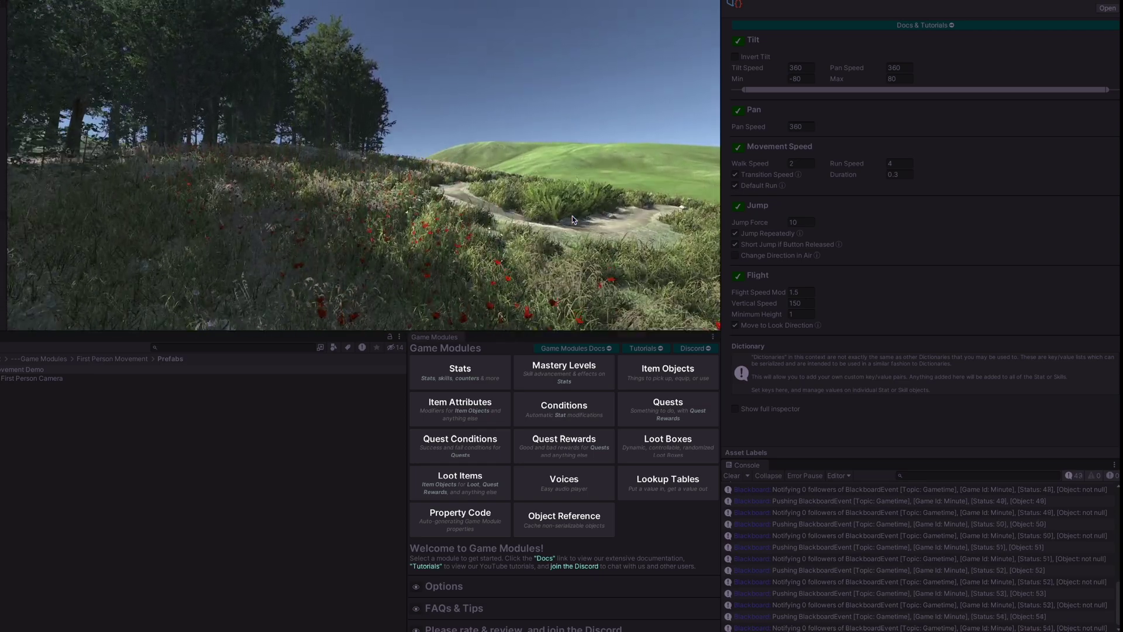
left_click(735, 234)
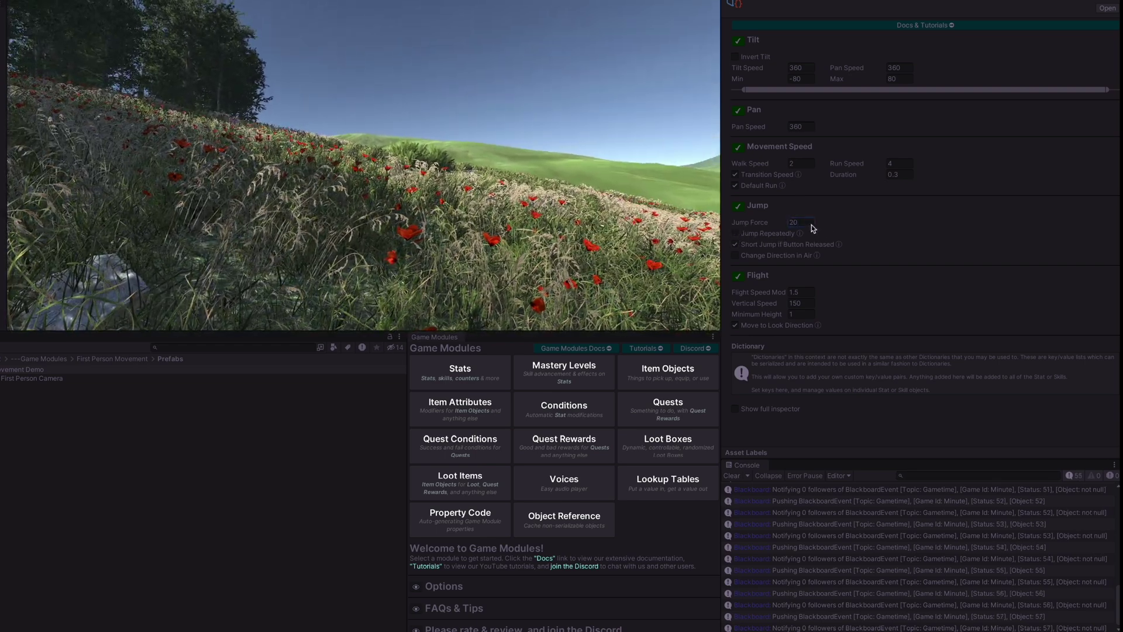
- Test a jump with the jump force of 20, and set Jump Force back to 10
left_click(588, 221)
key("space")
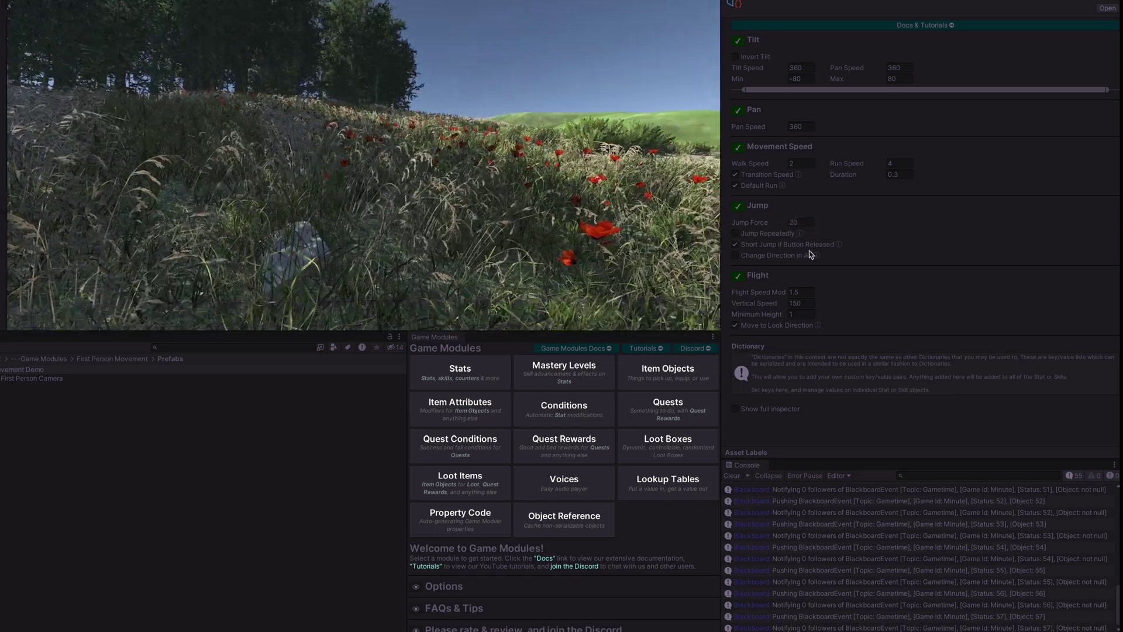
left_click(808, 226)
type("10")
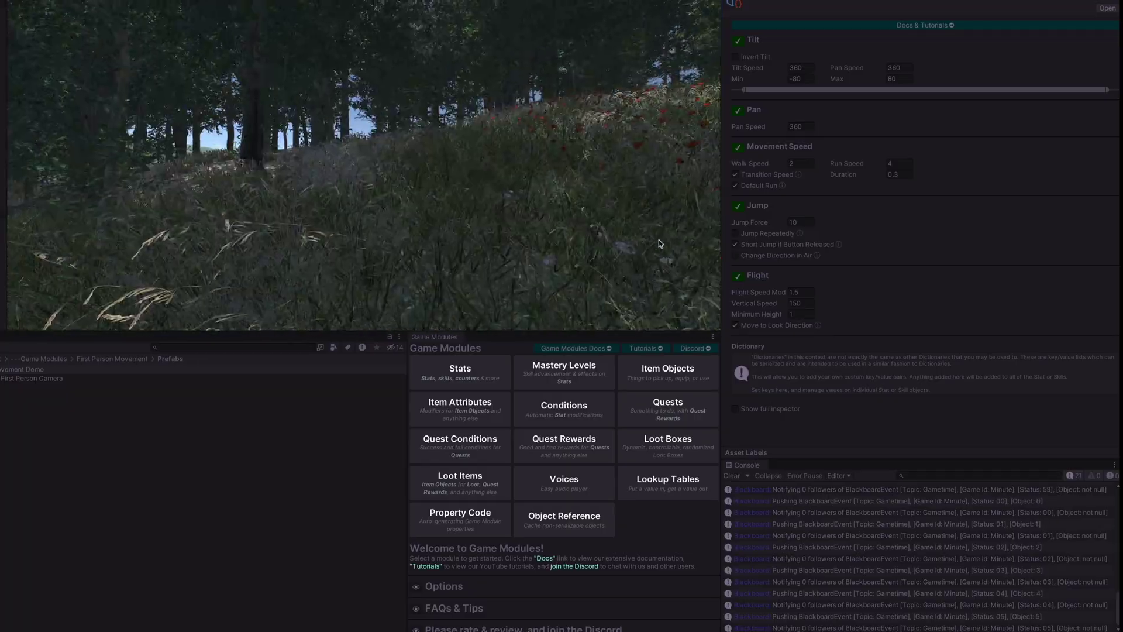
- Test moving the player forward with Transition Speed disabled, and re-enable the option
left_click(734, 174)
left_click(491, 208)
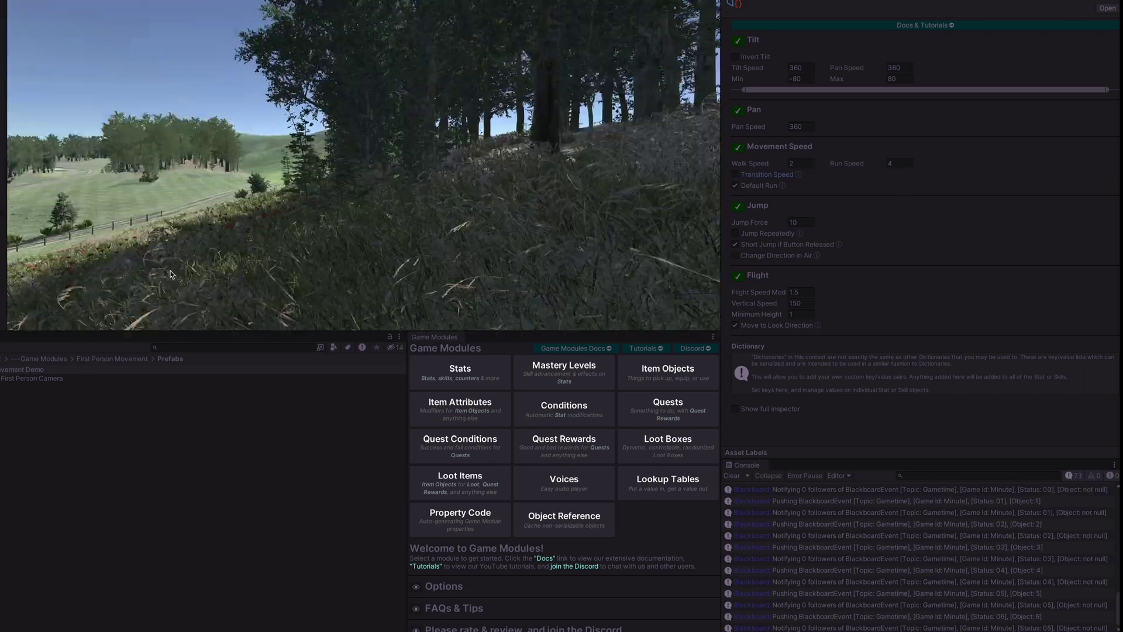
key("w")
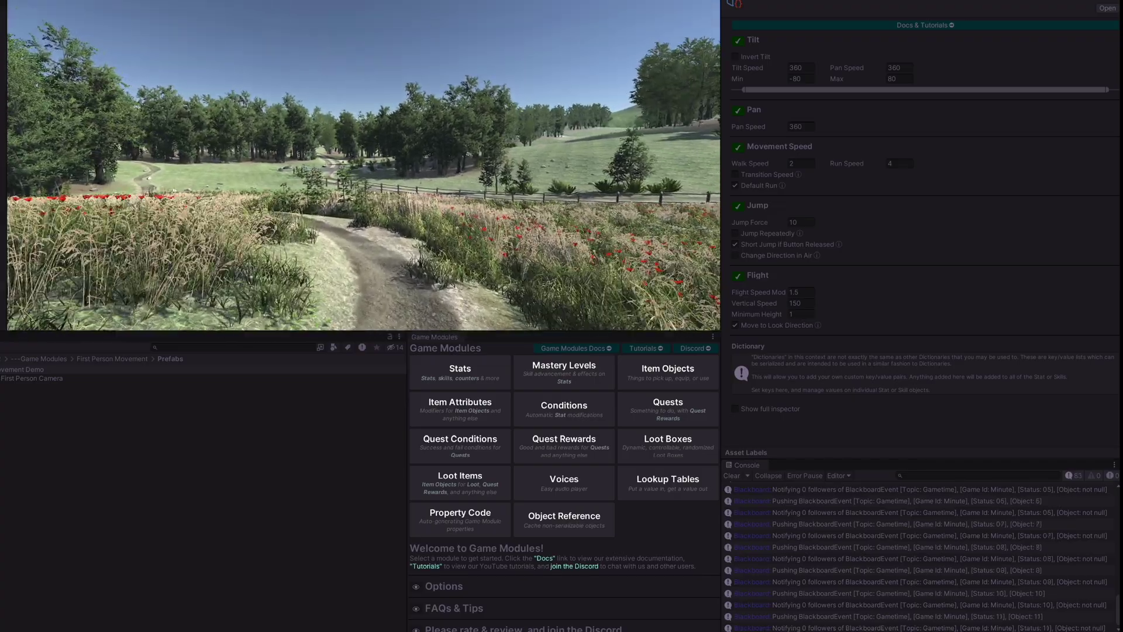
left_click(734, 174)
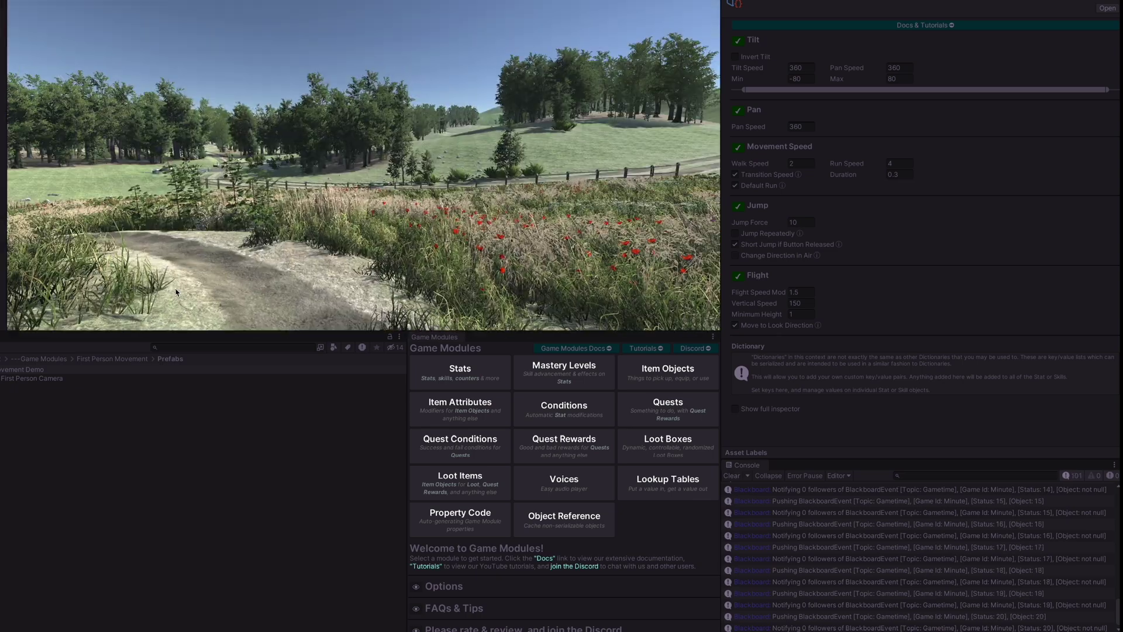
- Try the player's flight and set its Minimum Height to 5 for a test in the running game
key("space")
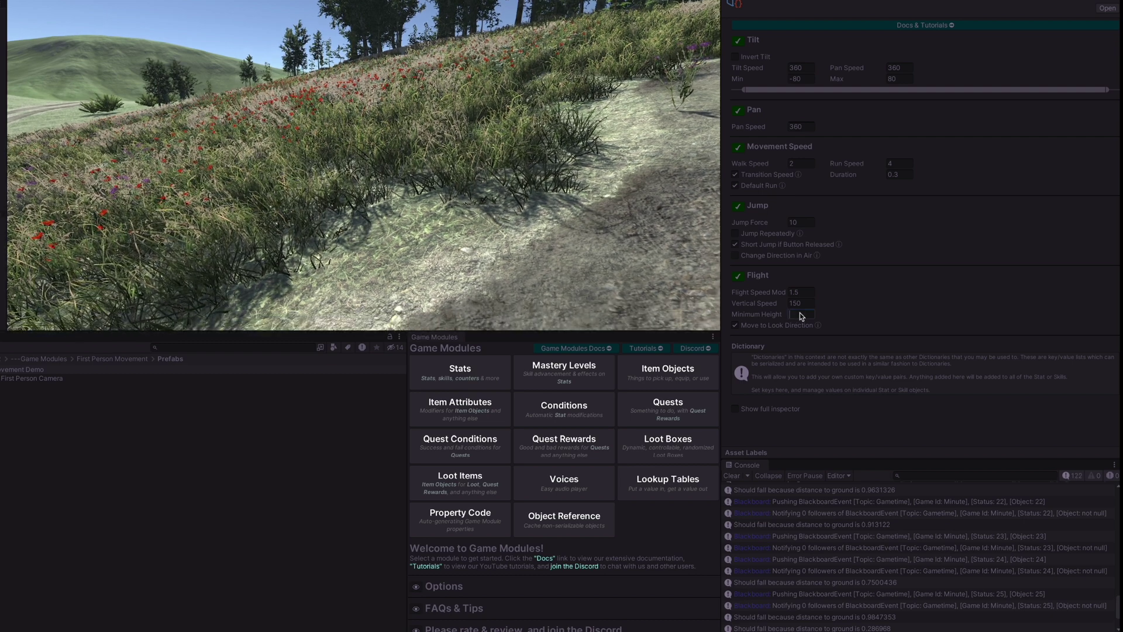
type("5")
left_click(351, 298)
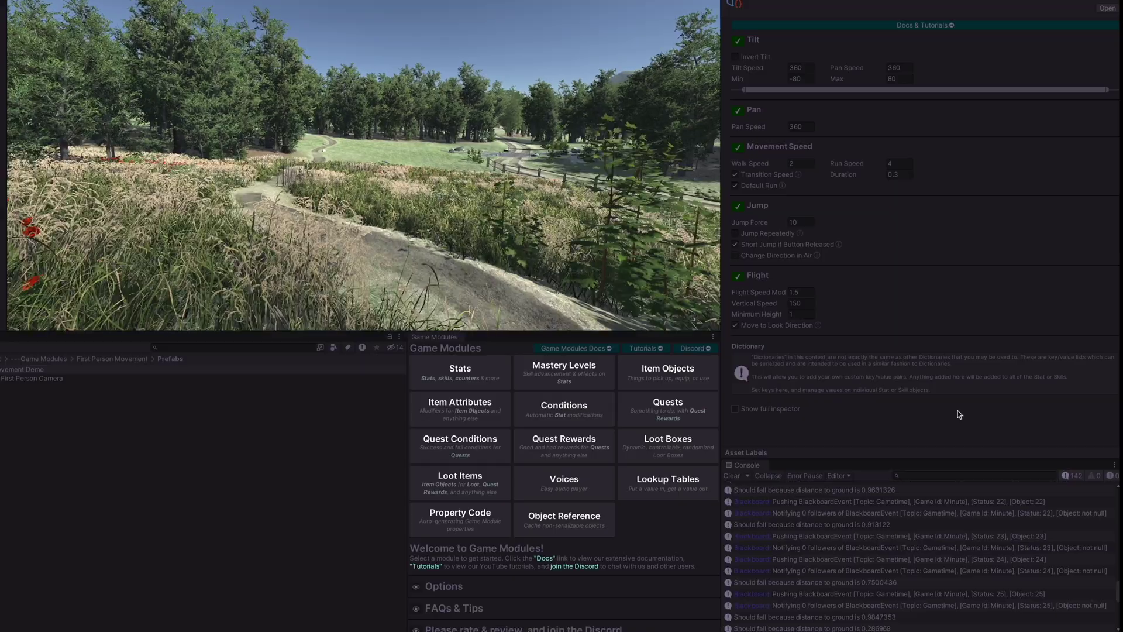
- Test moving the player forward through the scene and examine the camera's Player Input key options
key("w")
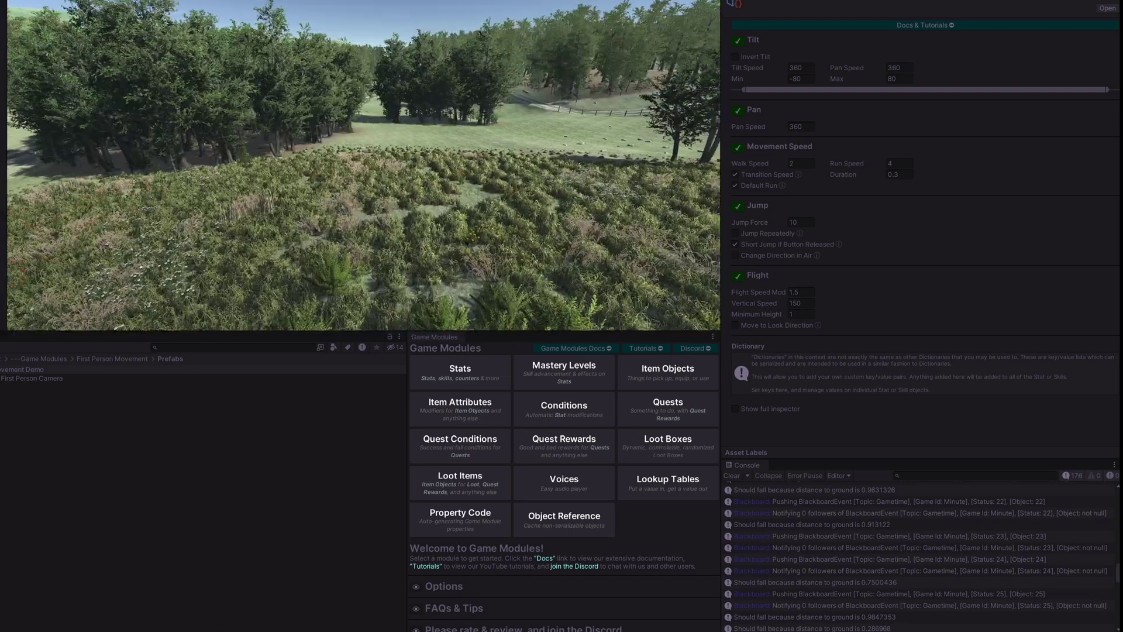
left_click(3, 163)
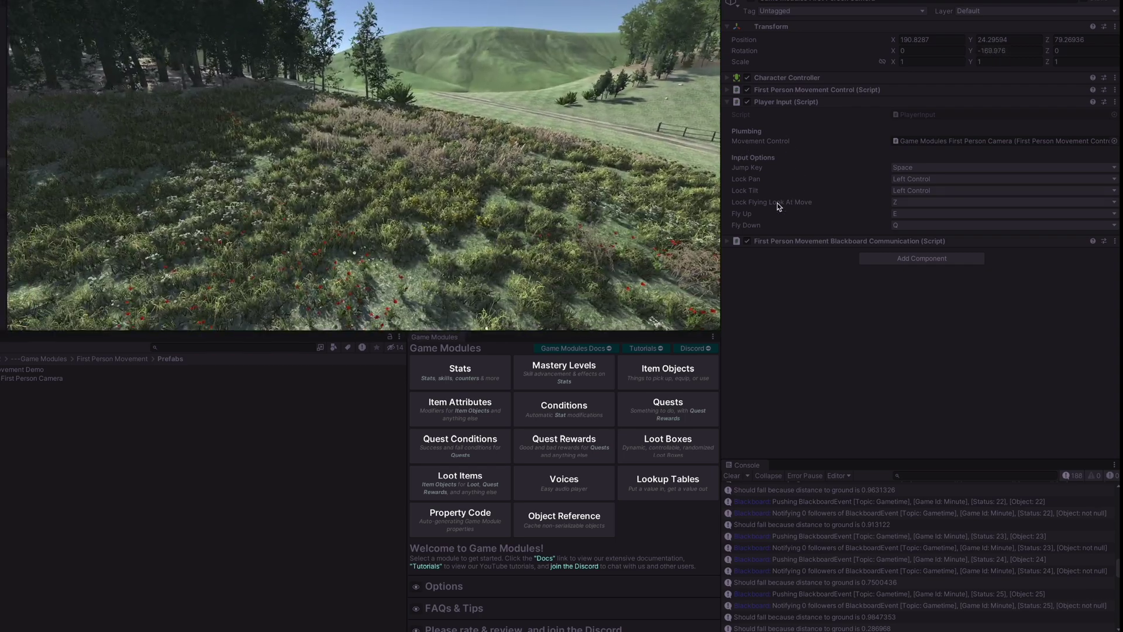
key("w")
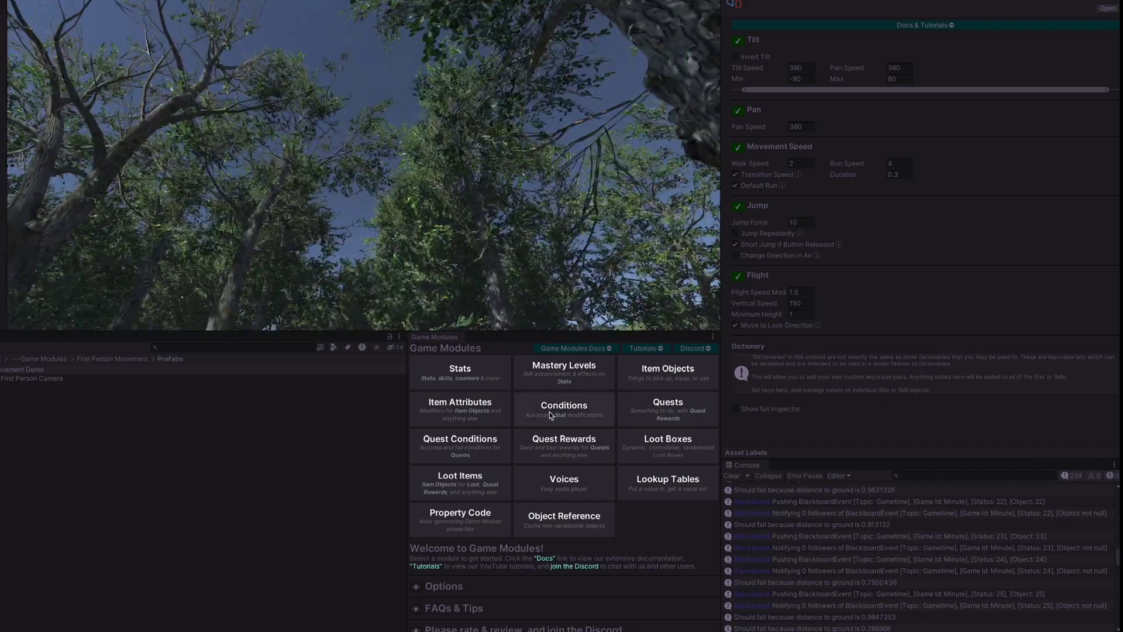
key("w")
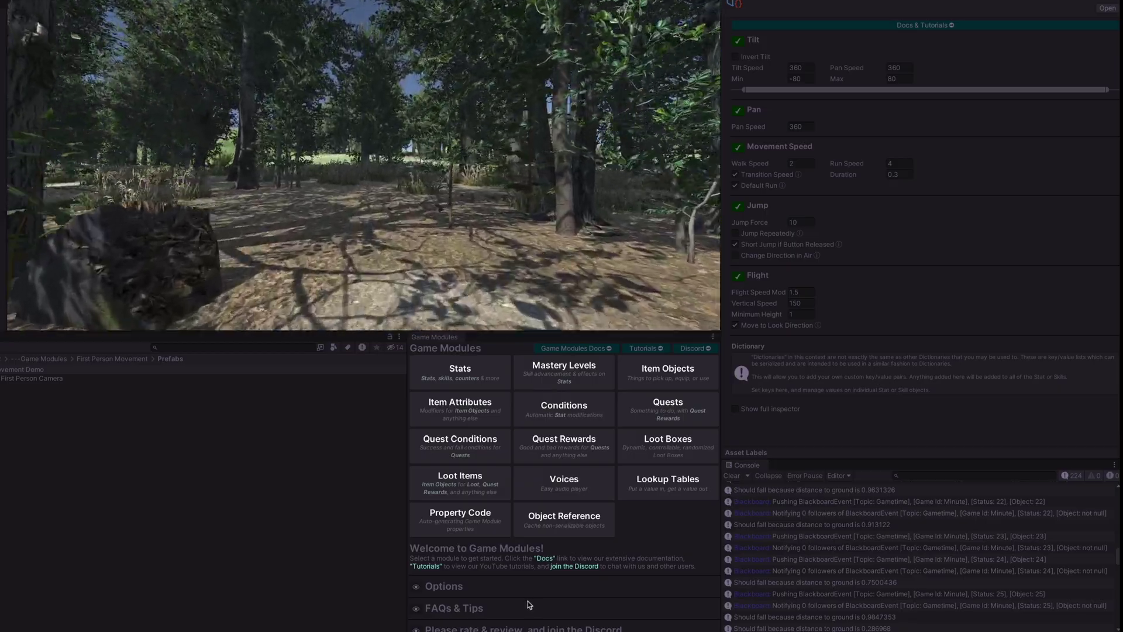